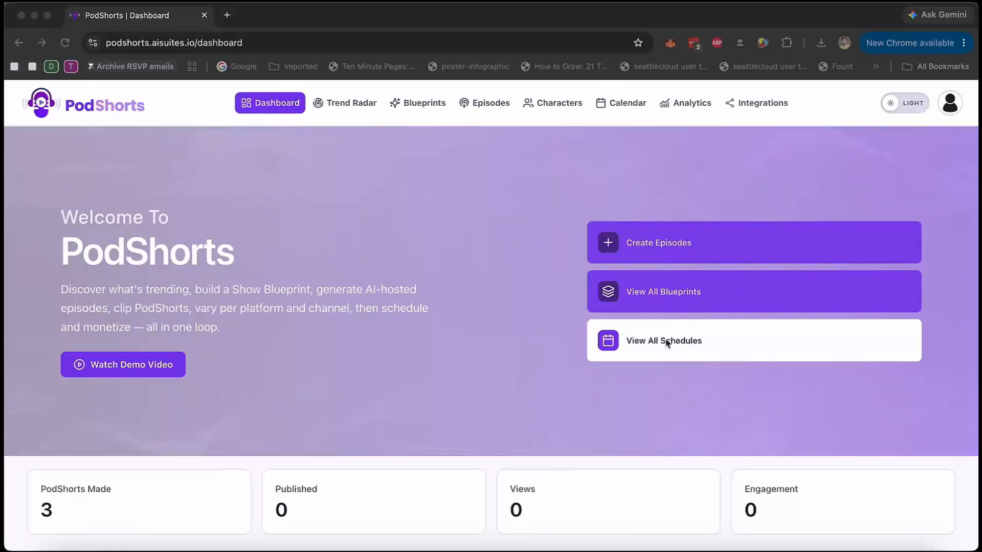
Look over the dashboard's statistics, recent episodes and recent videos.
scroll(668, 343, "down", 2)
scroll(667, 343, "down", 3)
scroll(667, 343, "down", 5)
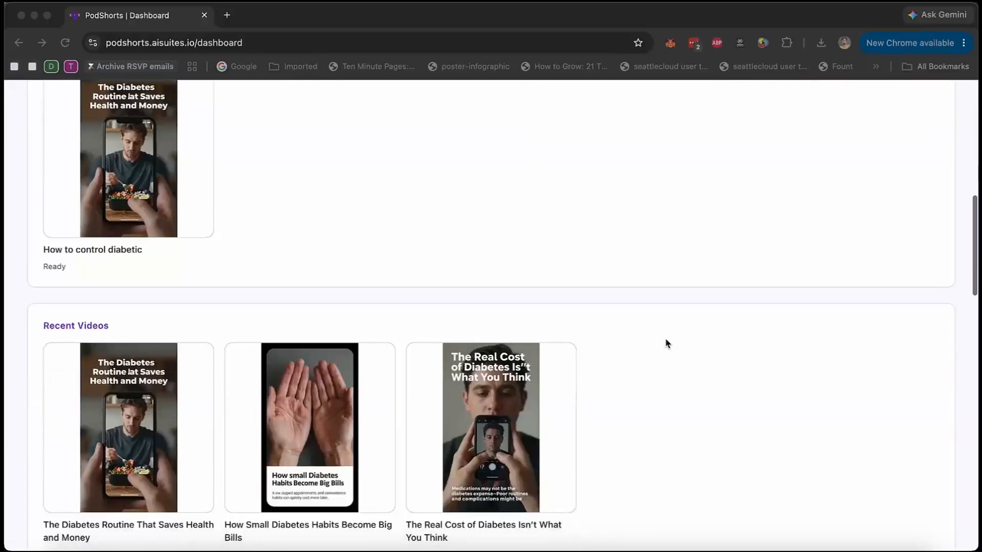
scroll(667, 343, "up", 3)
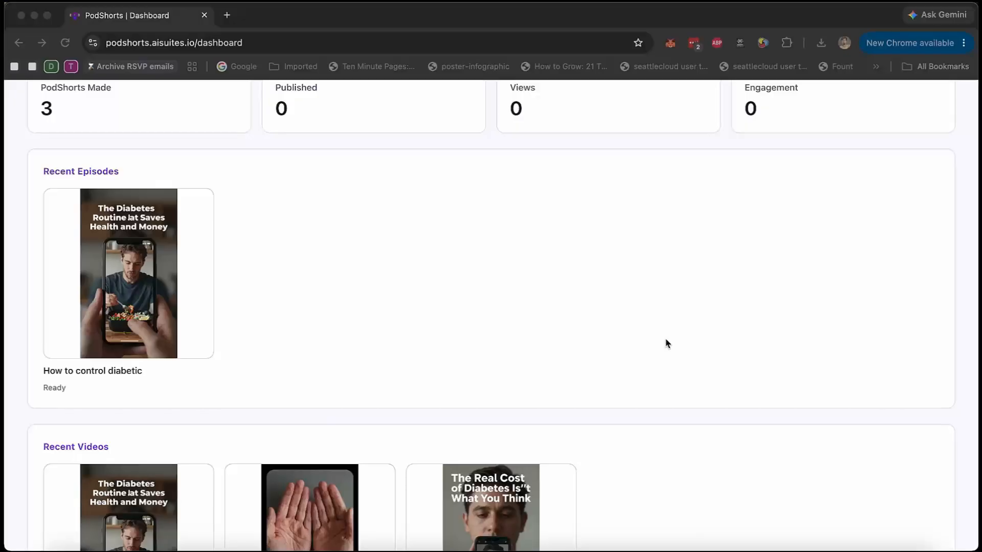
scroll(668, 343, "up", 2)
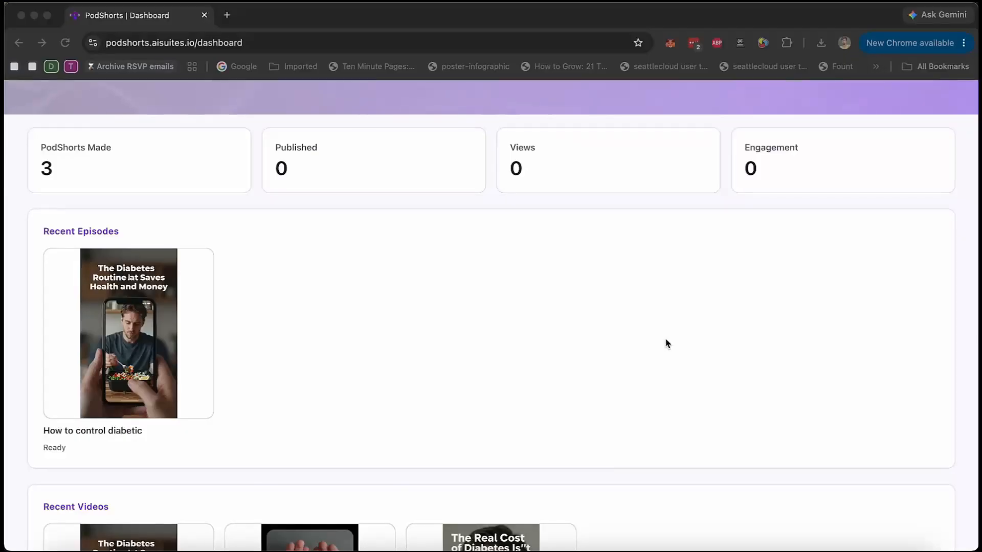
scroll(668, 343, "up", 5)
scroll(668, 343, "up", 6)
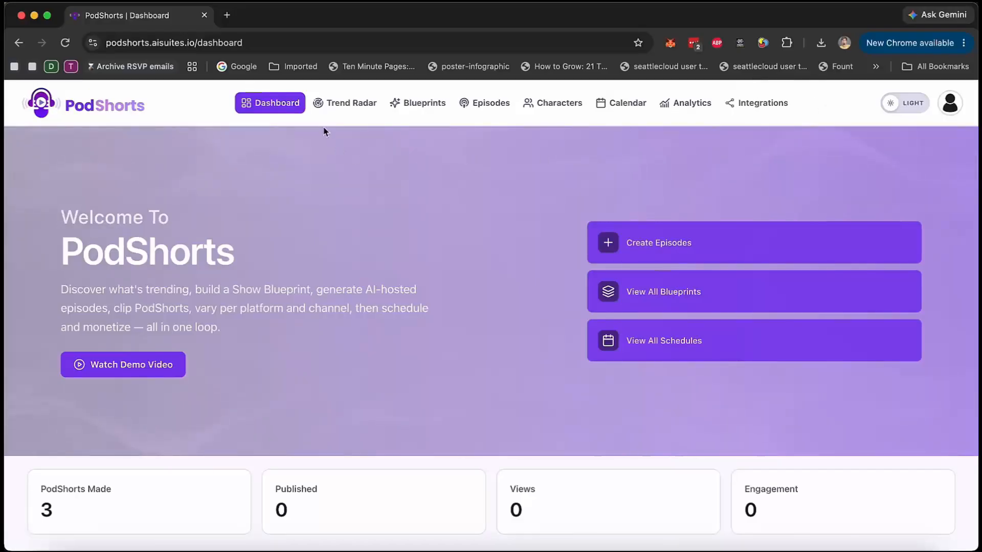
Set up a Trend Radar search named "demo#1" with the custom niche "weight loss".
left_click(361, 110)
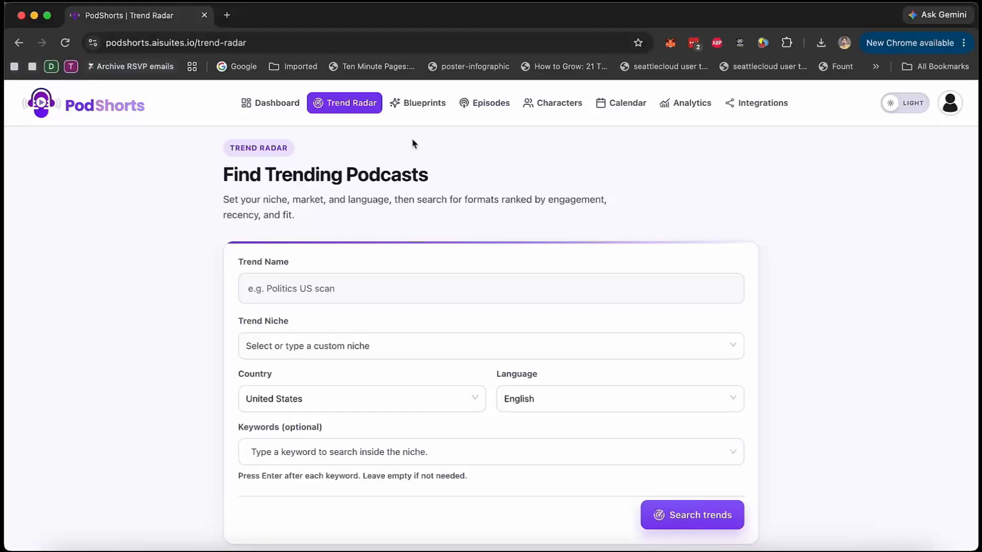
left_click(387, 294)
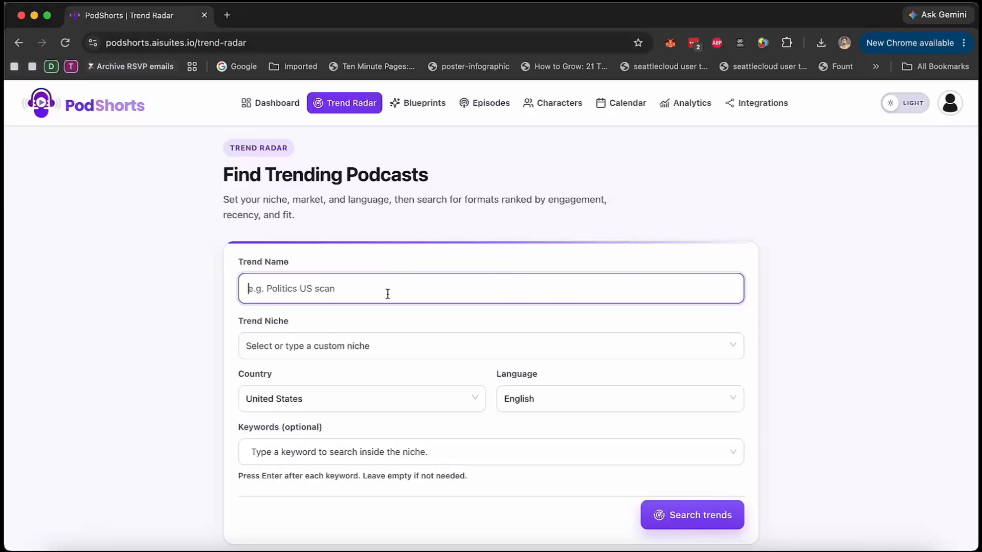
type("demo")
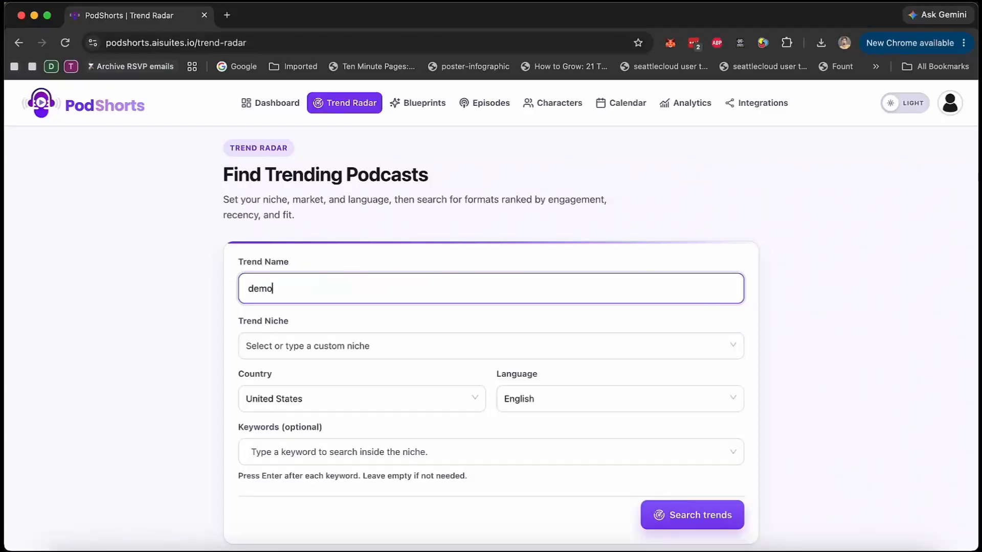
type("#1")
key("Tab")
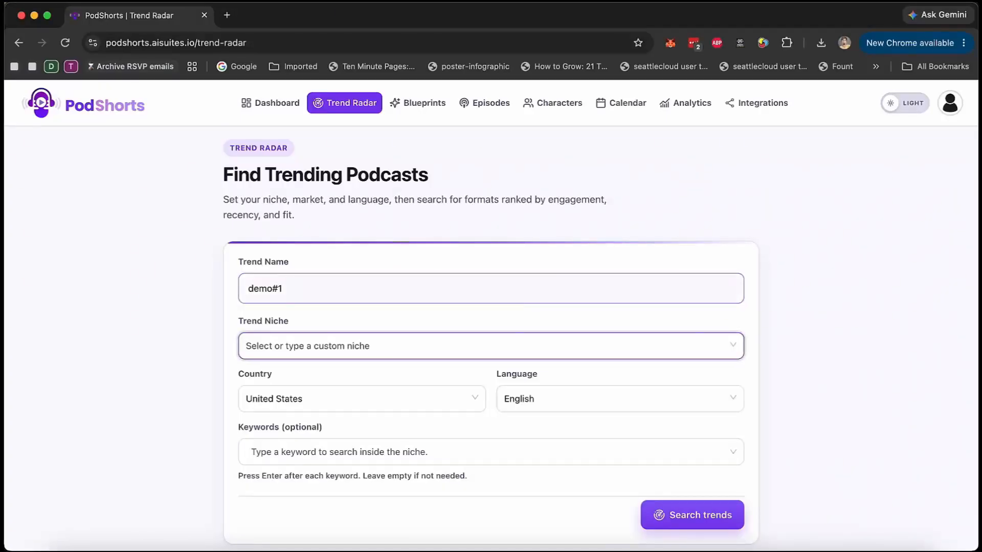
type("weight loss")
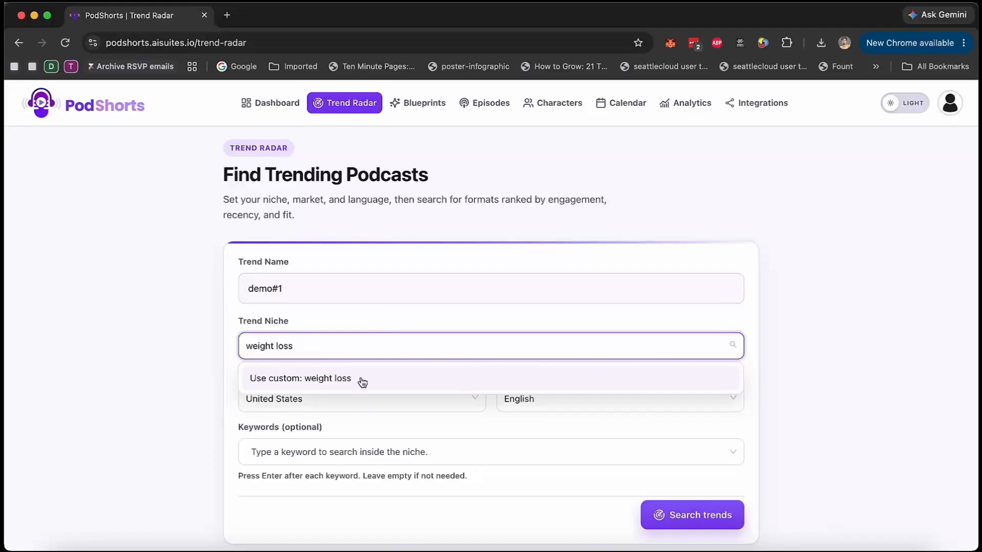
left_click(253, 380)
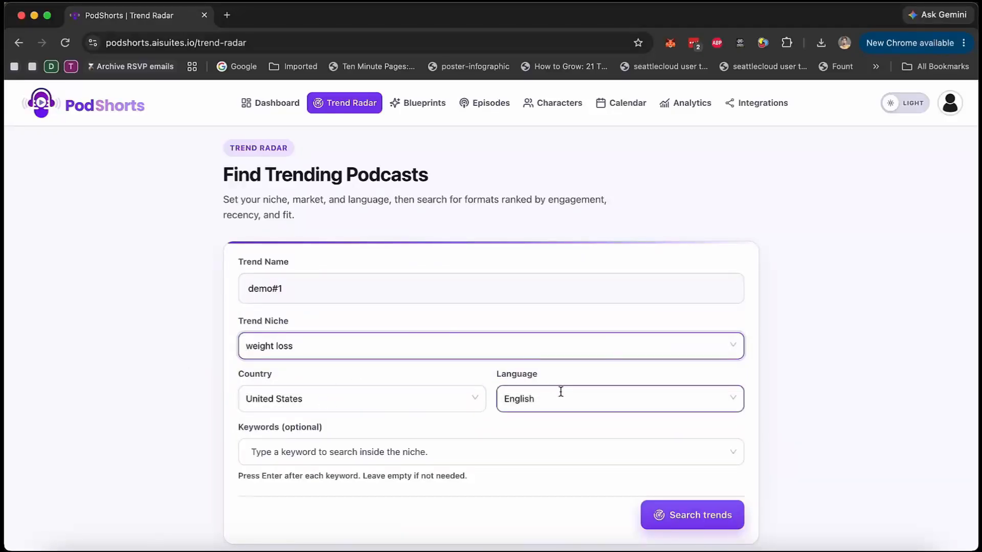
left_click(405, 405)
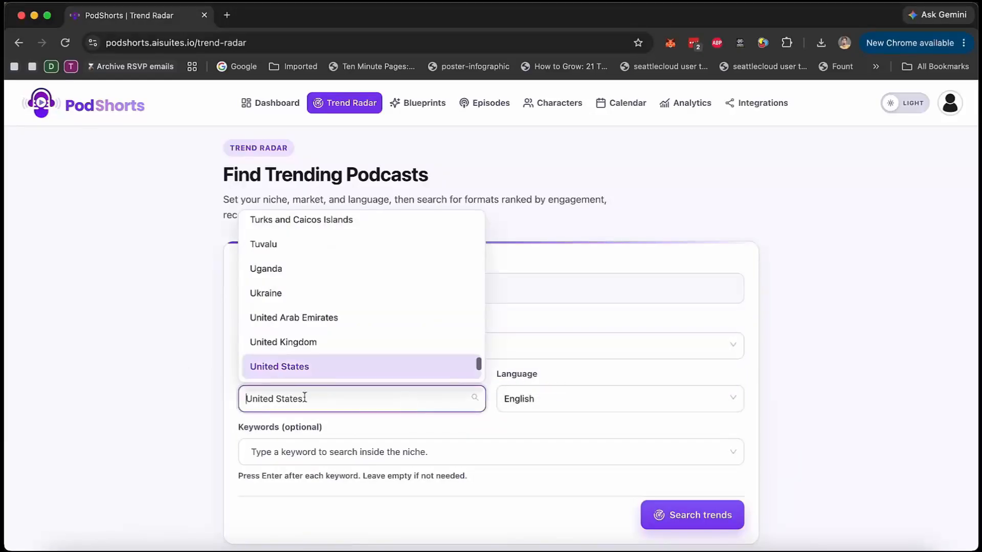
left_click(635, 407)
left_click(794, 363)
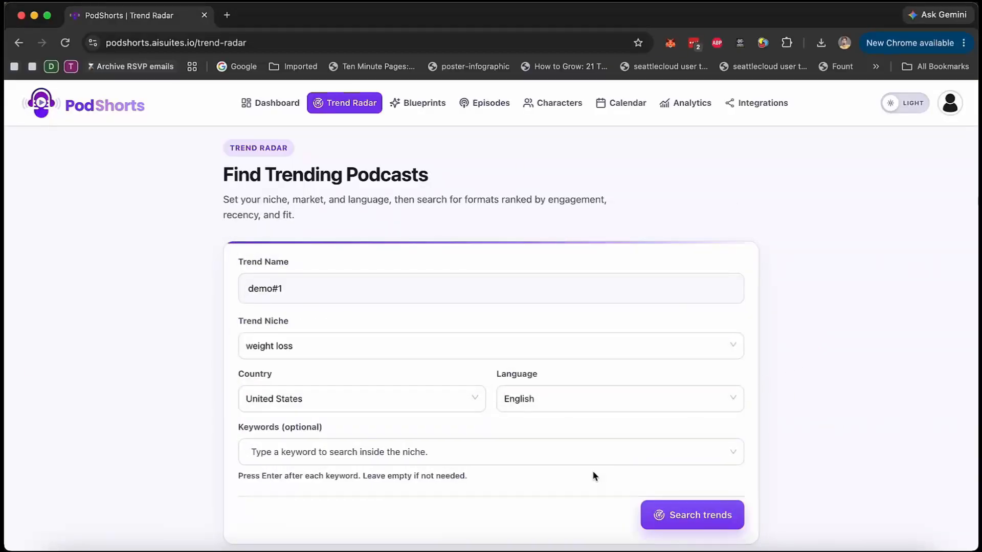
Add the keyword "weight loss" to the trend search and run it.
scroll(592, 476, "down", 3)
left_click(333, 395)
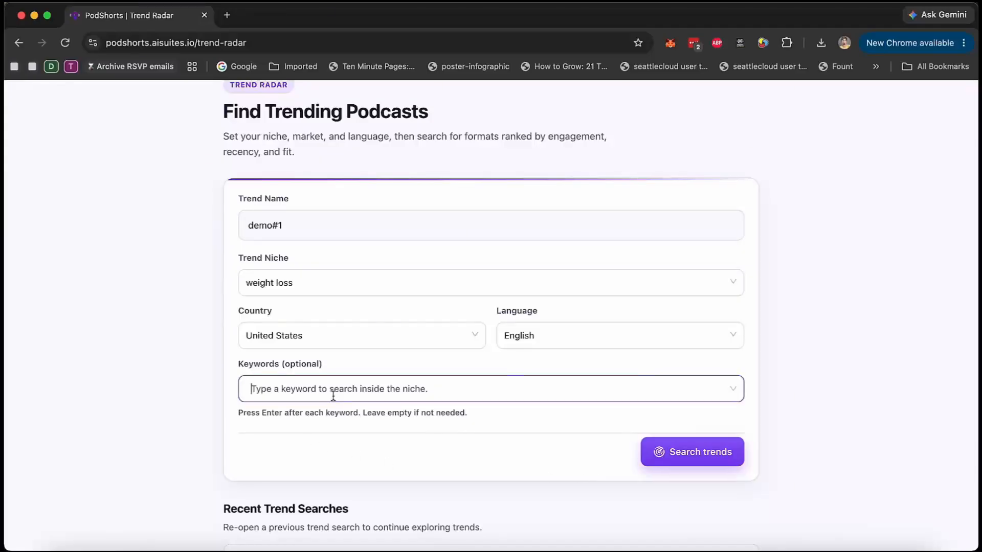
type("weight lis")
key("BackSpace")
key("BackSpace")
type("oss")
key("Return")
left_click(716, 454)
Browse the trending podcast results of the demo#1 search, comparing their trend scores, views and engagement.
scroll(823, 390, "down", 3)
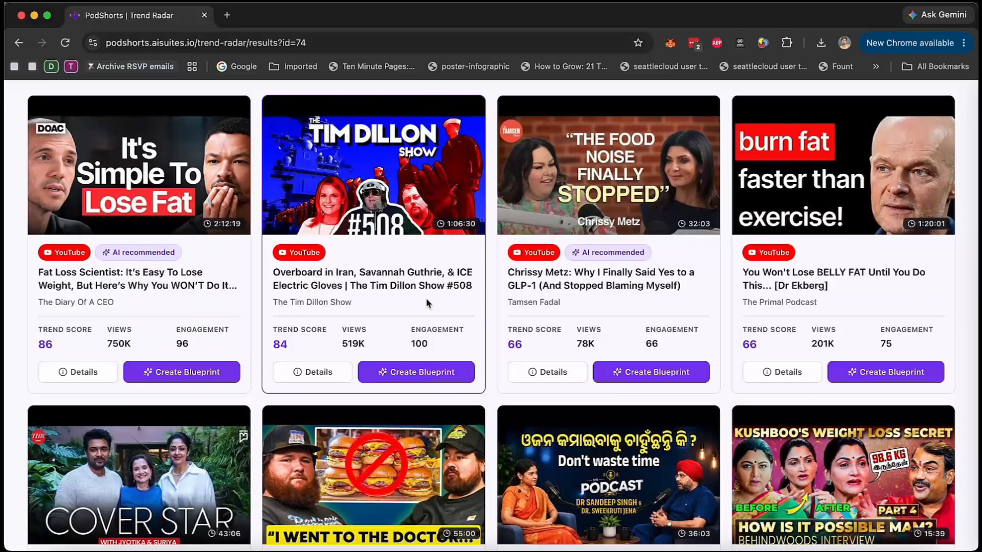
scroll(428, 304, "up", 1)
scroll(542, 304, "down", 3)
scroll(542, 301, "down", 8)
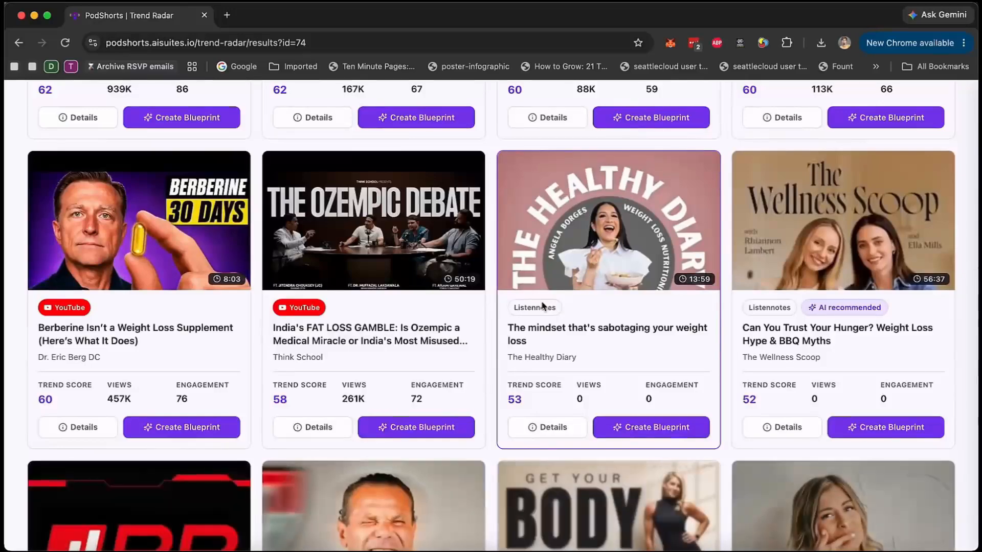
scroll(587, 346, "up", 14)
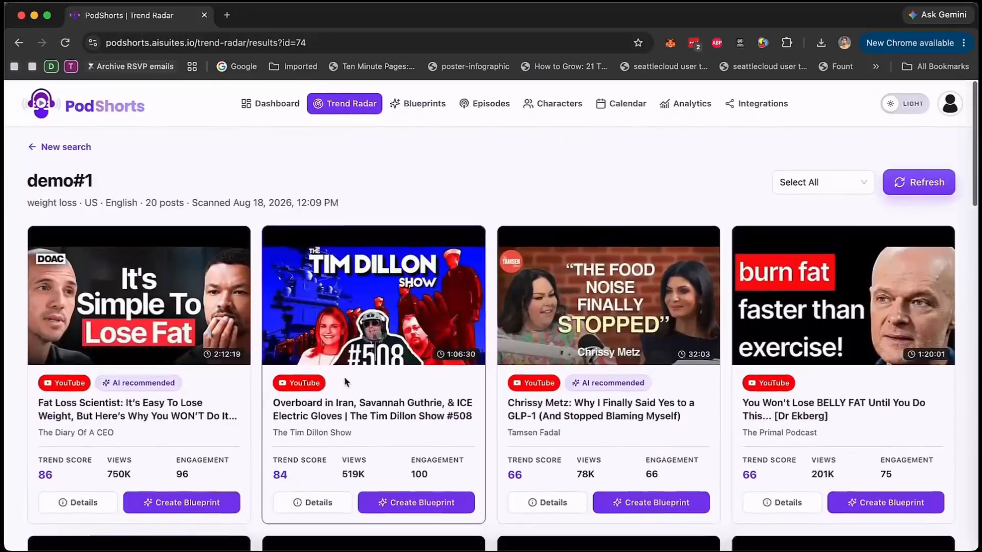
scroll(372, 474, "down", 1)
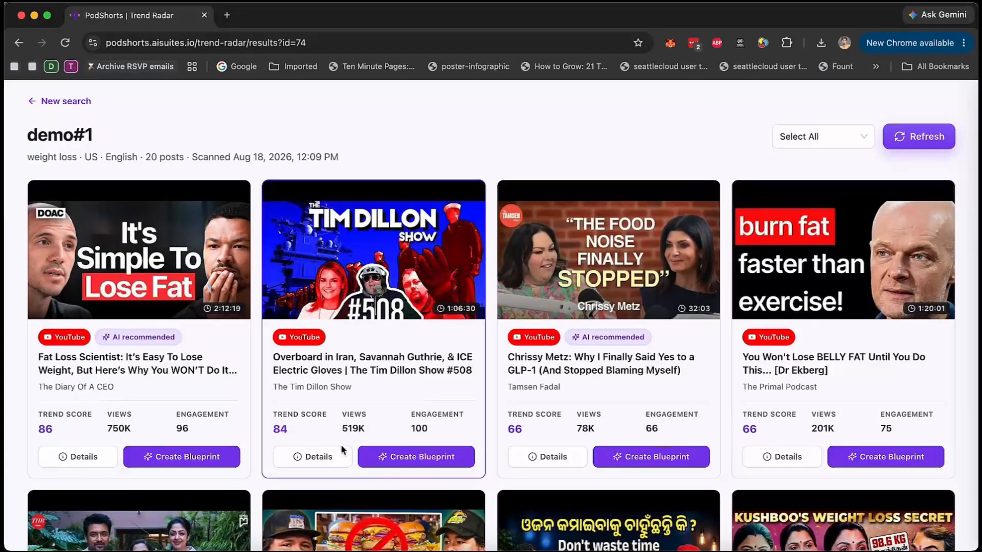
Review the trend scores, performance metrics and description in the details of The Diary Of A CEO's Fat Loss Scientist podcast.
left_click(95, 460)
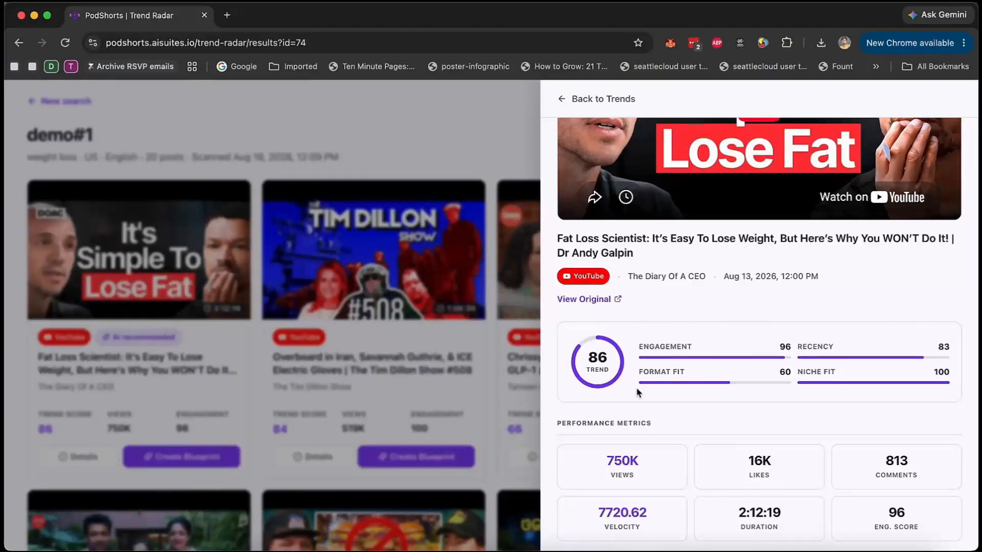
scroll(691, 377, "down", 1)
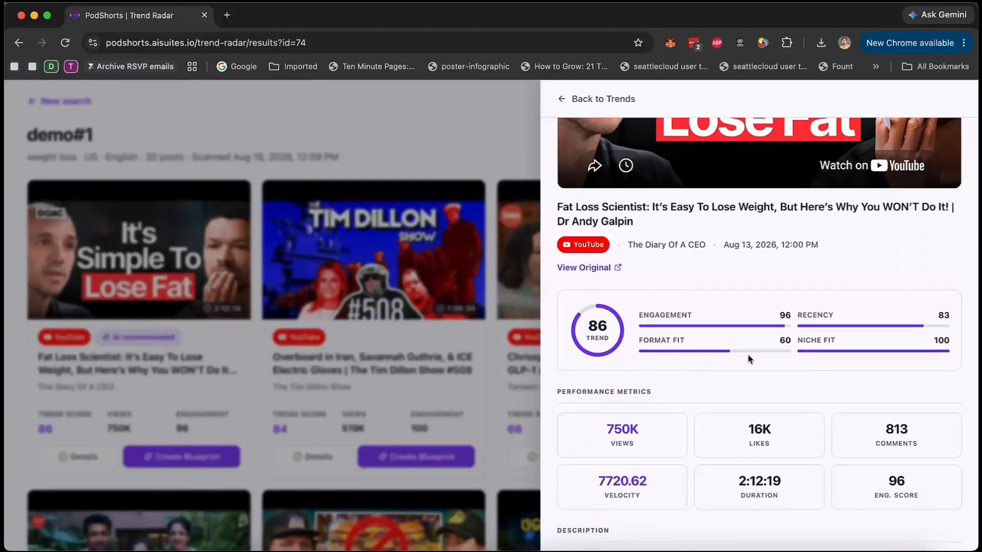
scroll(861, 368, "down", 15)
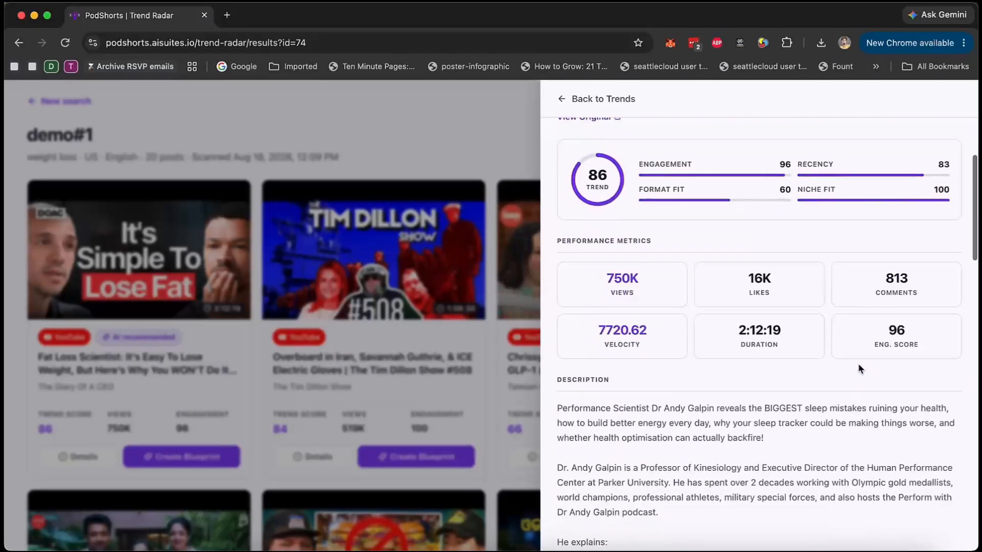
scroll(860, 368, "down", 10)
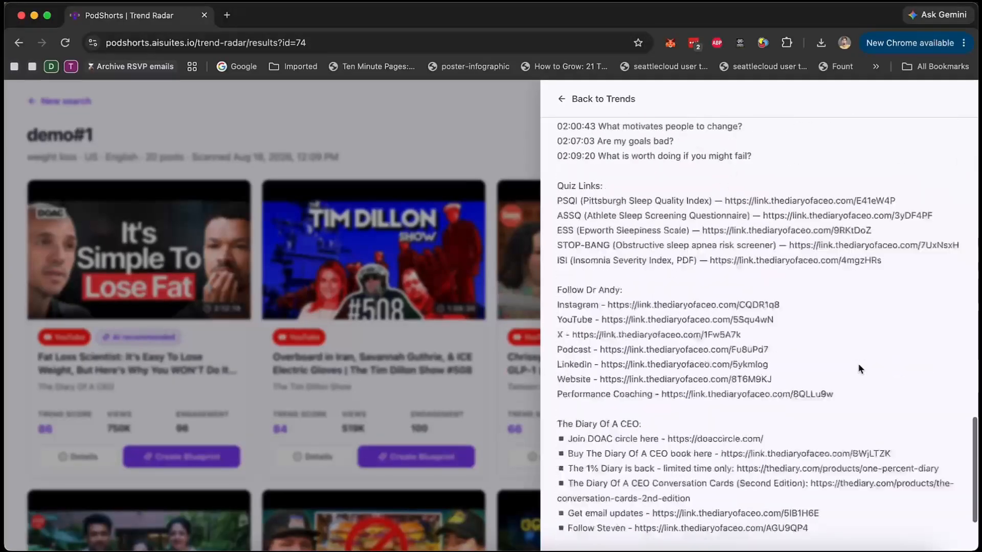
left_click(457, 398)
Create a blueprint from The Diary Of A CEO's Fat Loss Scientist trend and confirm the creation.
left_click(176, 461)
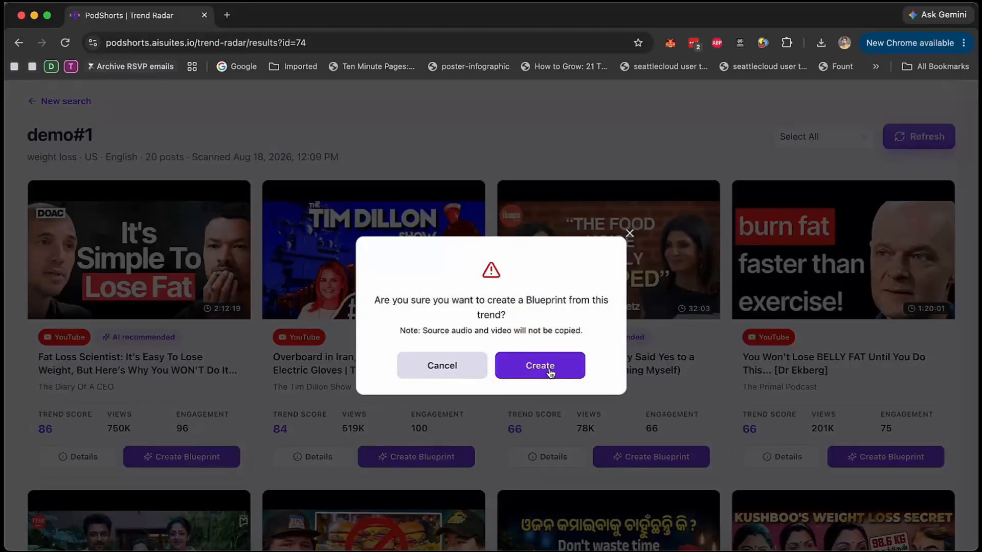
left_click(550, 374)
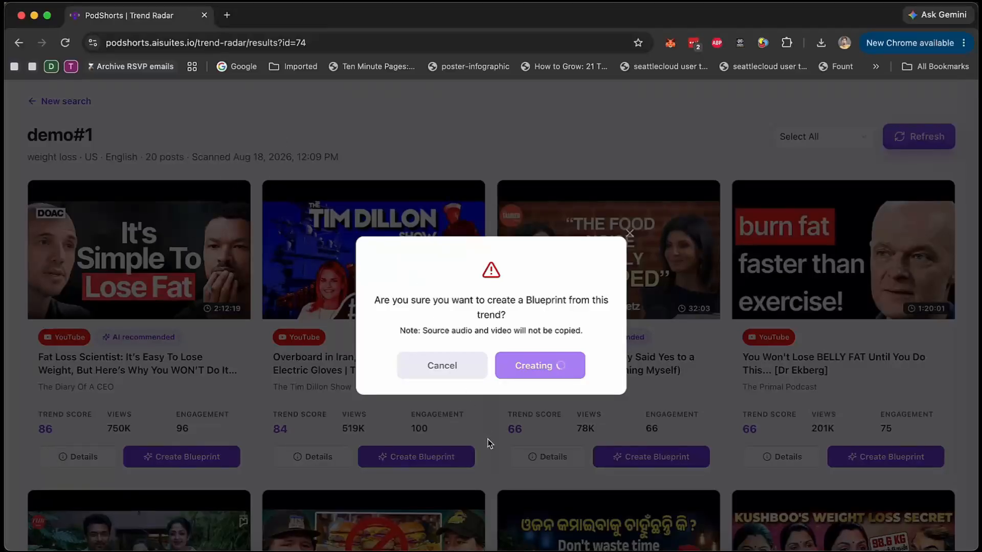
Examine the overview, host personas and segment structure in the details of the long-form expert interview blueprint.
scroll(488, 441, "up", 2)
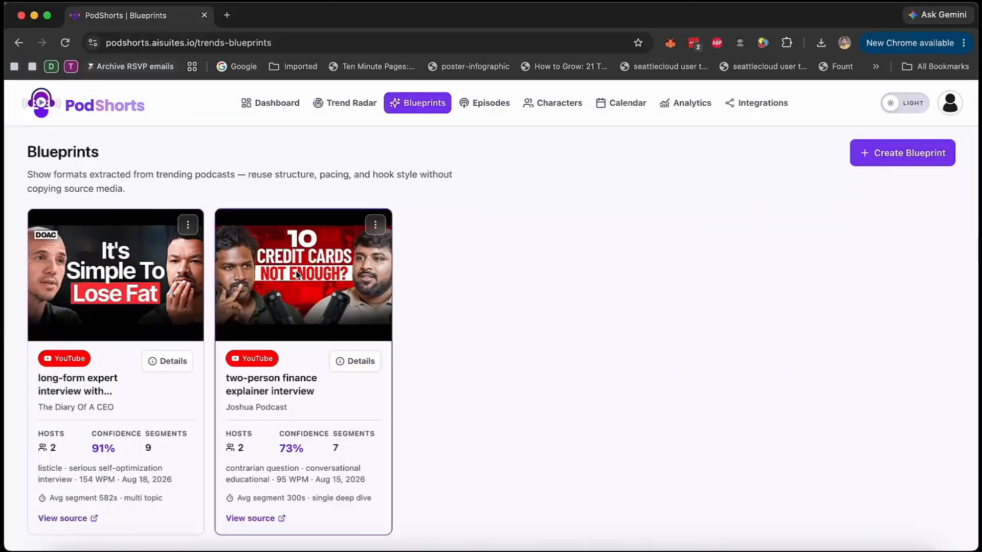
scroll(270, 306, "up", 5)
scroll(294, 275, "down", 5)
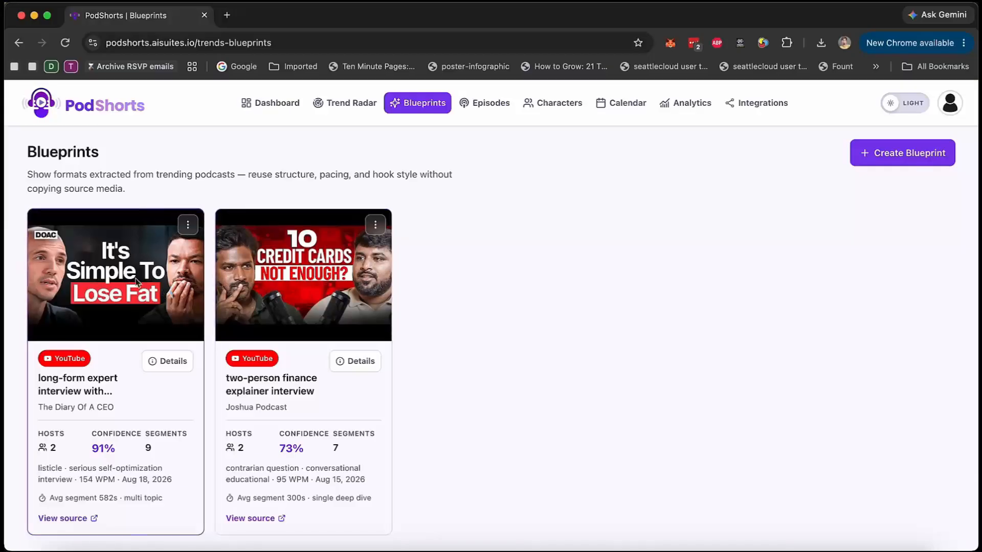
left_click(167, 361)
scroll(446, 387, "down", 5)
scroll(446, 386, "down", 4)
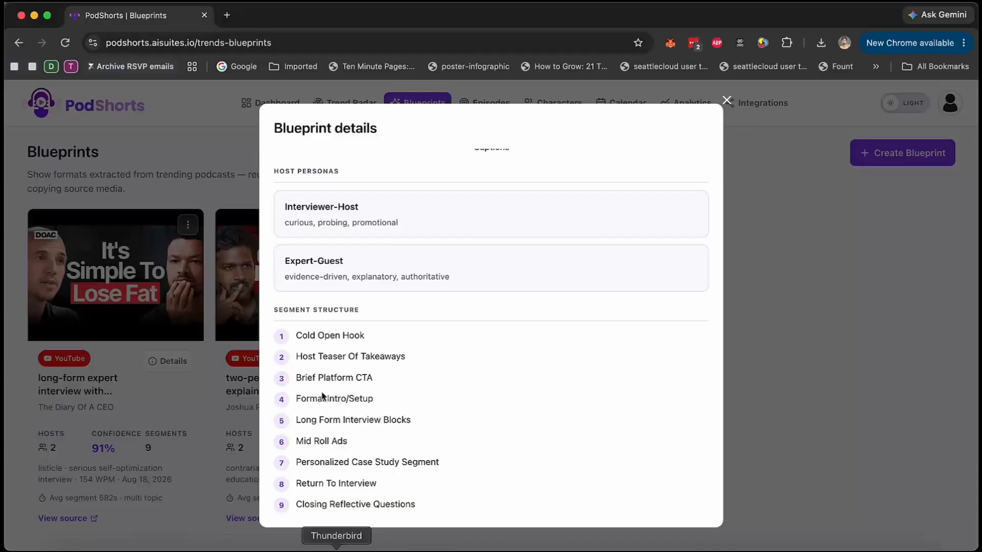
scroll(358, 259, "up", 10)
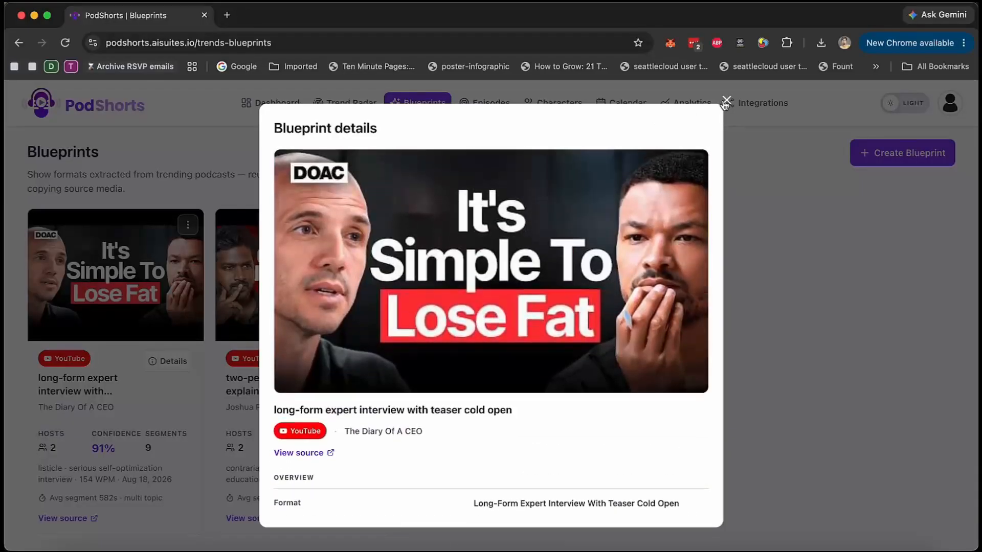
left_click(727, 101)
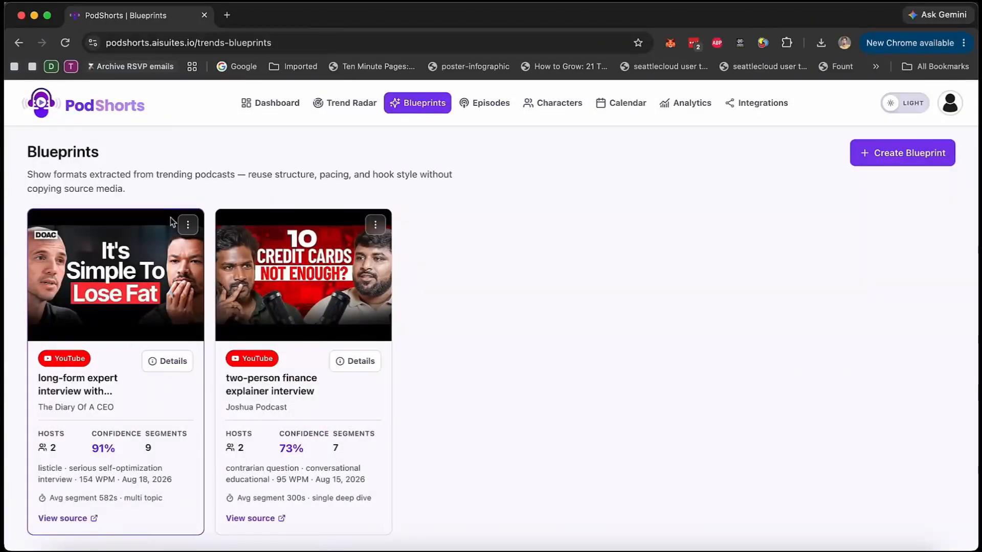
left_click(187, 224)
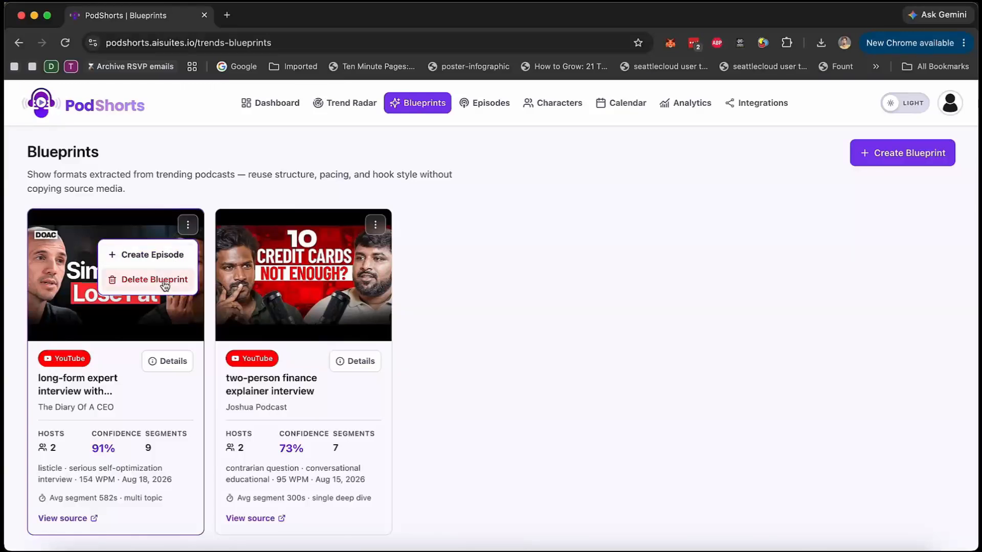
left_click(525, 250)
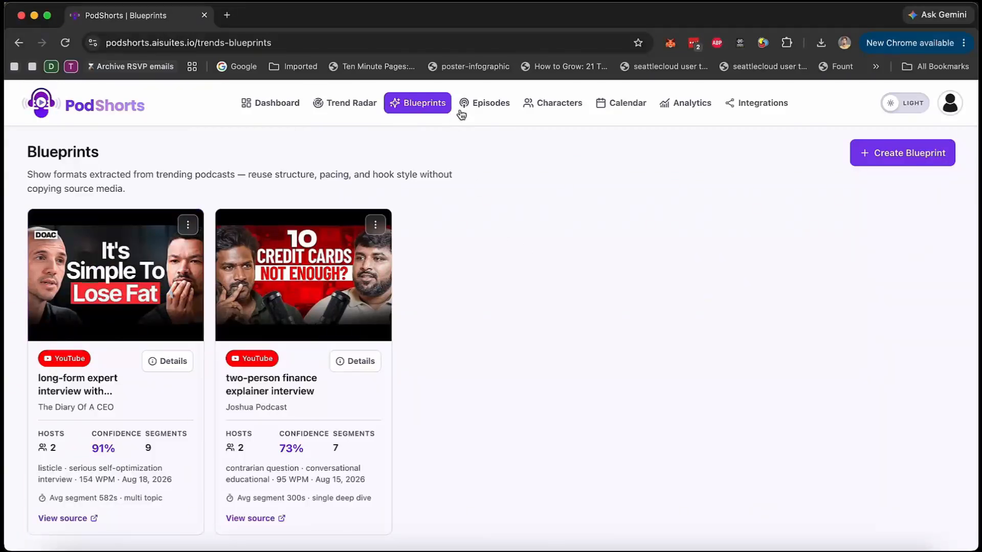
Start a new episode with "weight loss" as campaign name and niche, using the "Long-form expert interview with teaser cold open" blueprint.
left_click(494, 112)
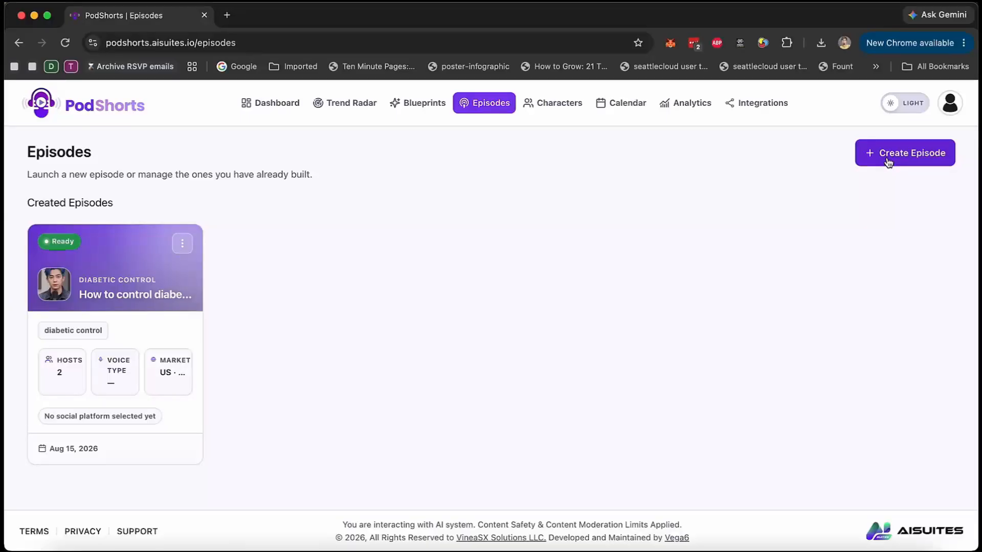
left_click(888, 161)
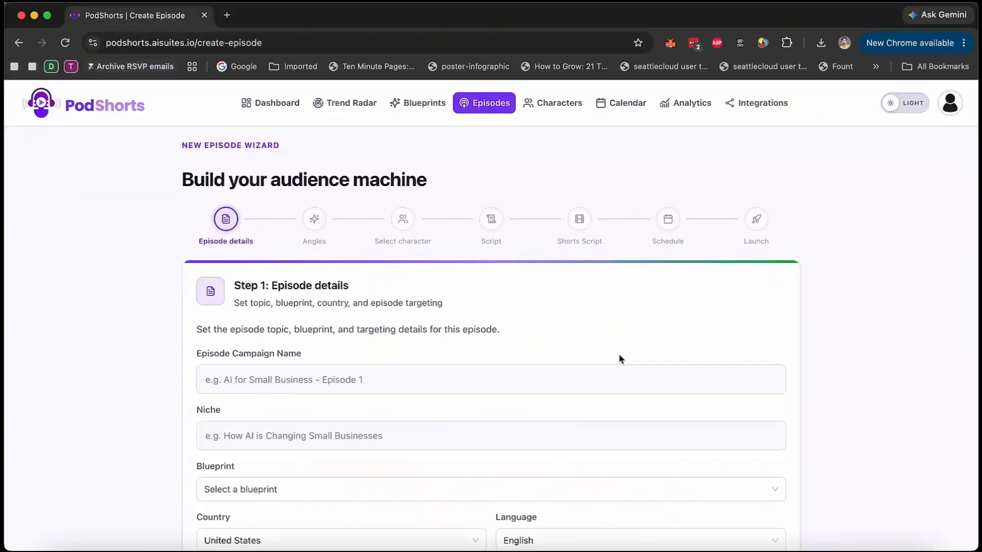
scroll(600, 358, "down", 3)
left_click(287, 313)
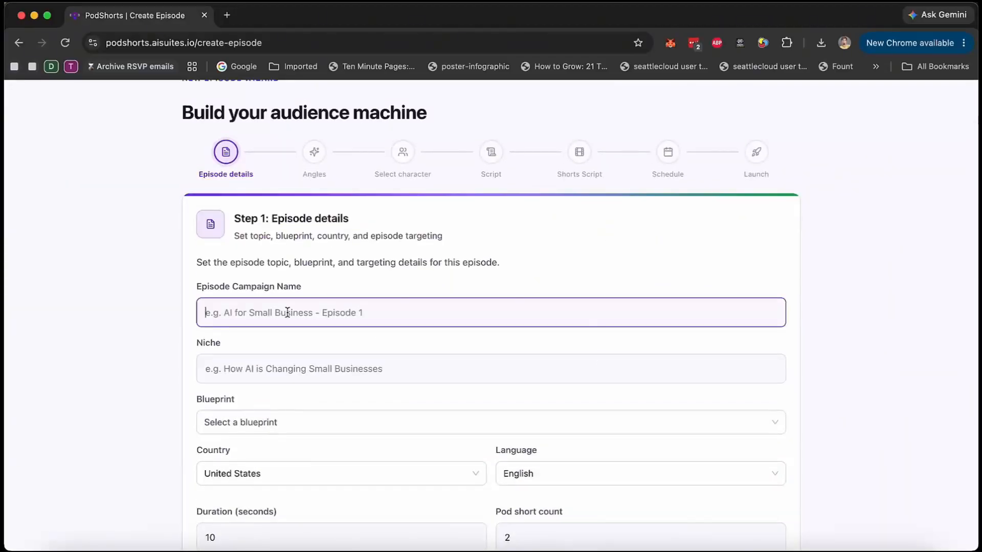
type("weight loss")
key("Tab")
type("weight loss")
key("Tab")
left_click(420, 417)
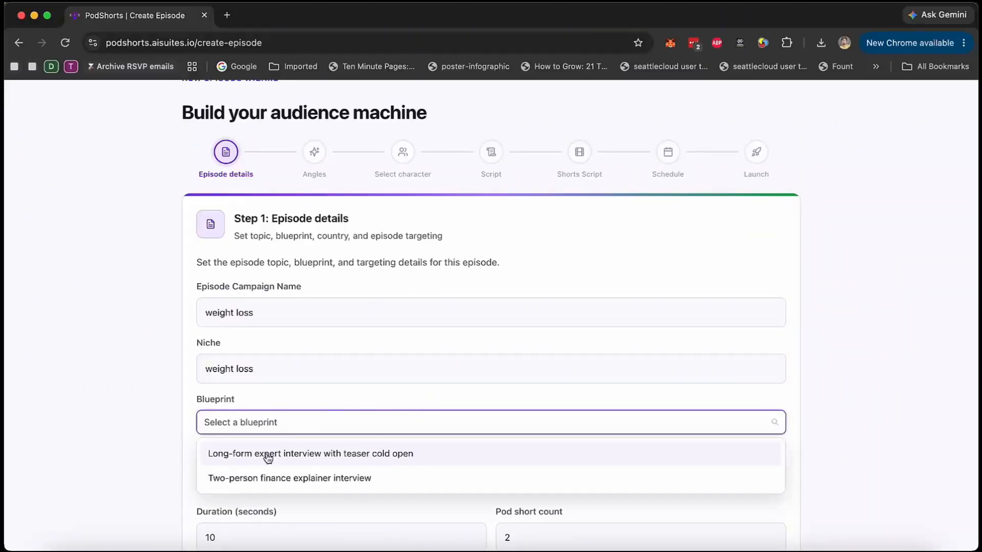
left_click(421, 460)
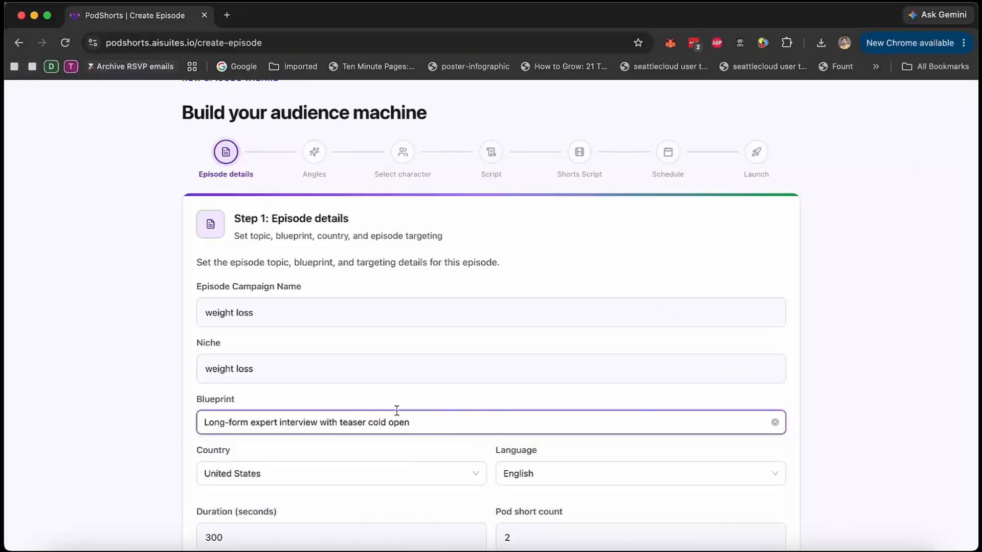
Look through the target country choices in the episode details.
scroll(406, 422, "down", 3)
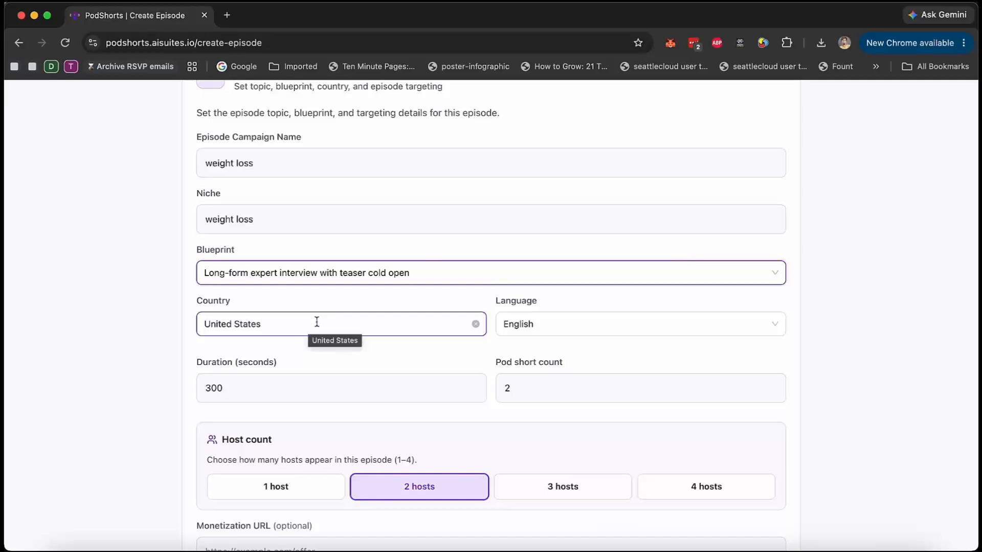
left_click(353, 333)
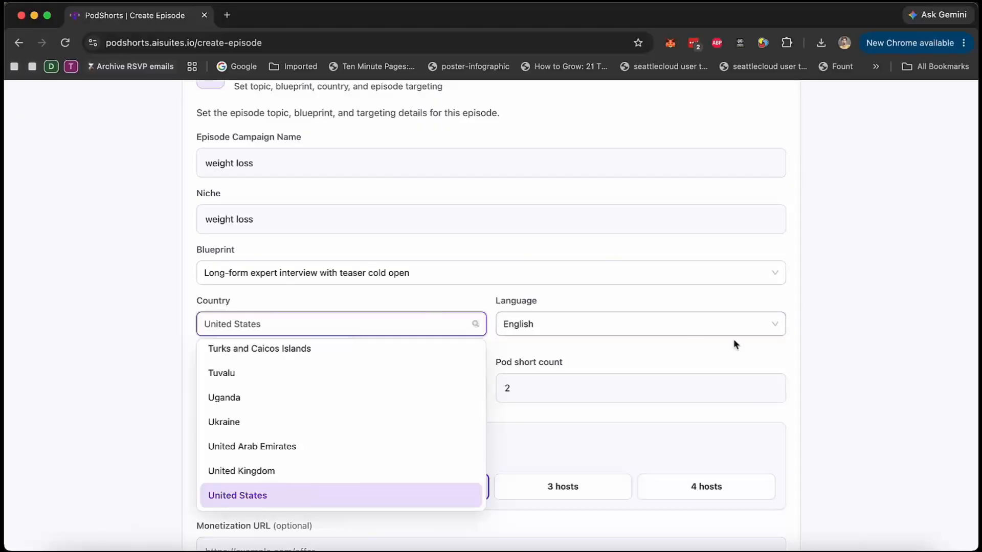
left_click(724, 356)
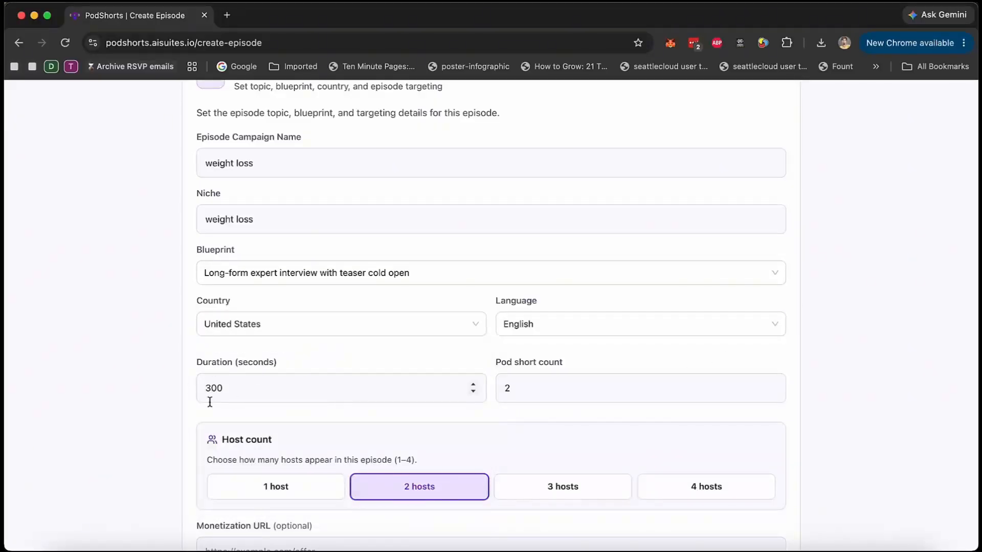
Calculate 300/60 in Spotlight to convert the episode duration from seconds to minutes.
key("super+space")
type("300/60")
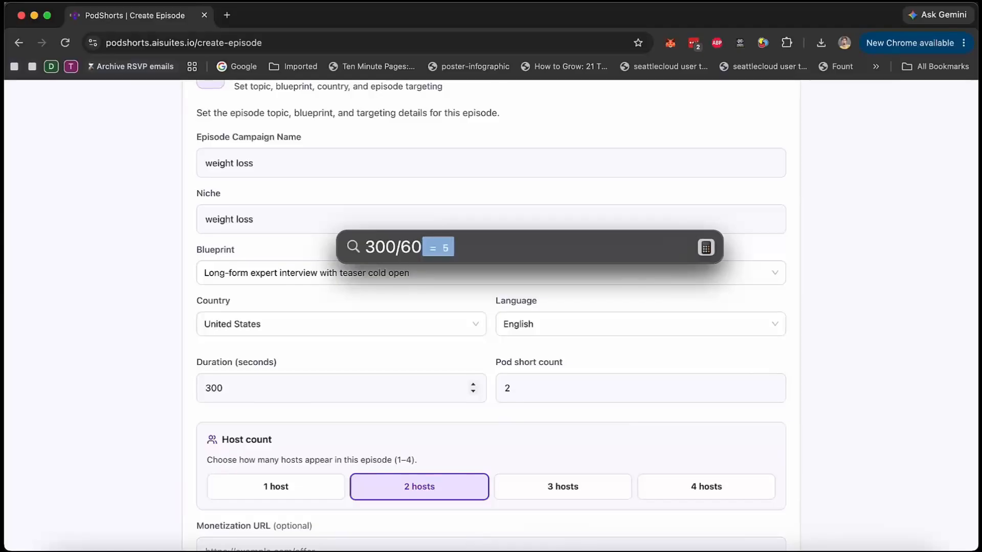
key("Escape")
key("Escape")
Set the episode duration to 120 seconds.
left_click(232, 395)
key("super+a")
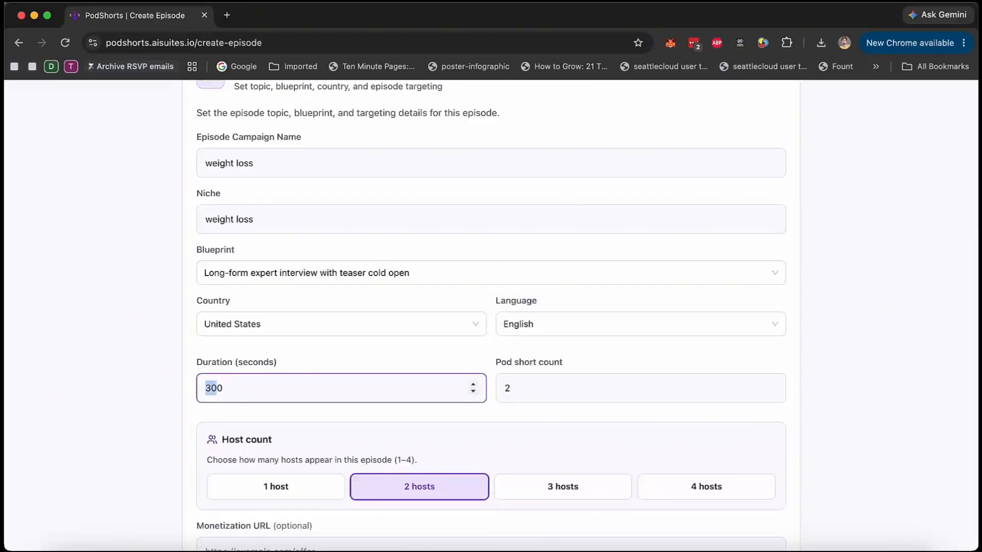
type("100")
key("BackSpace")
type("0")
key("BackSpace")
type("0")
key("BackSpace")
key("BackSpace")
key("BackSpace")
key("super+a")
type("120")
Set the episode's pod short count to 3.
left_click(547, 395)
key("BackSpace")
type("5")
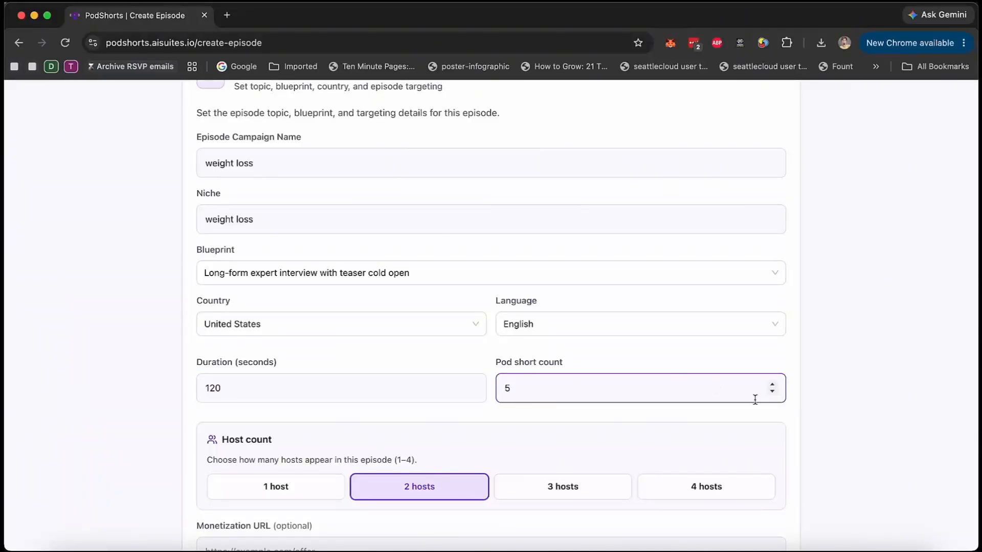
left_click(772, 393)
left_click(772, 393)
left_click(802, 364)
scroll(585, 457, "down", 3)
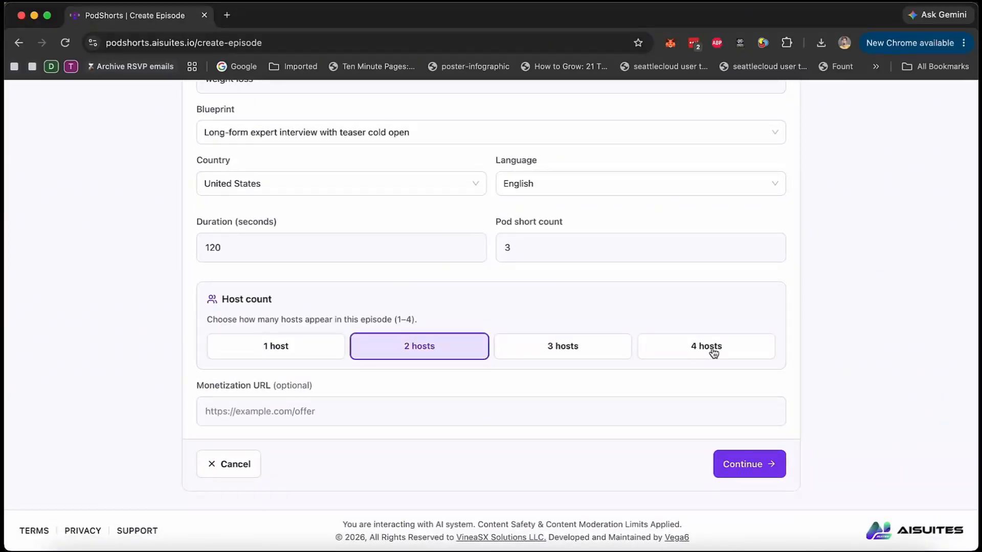
left_click(258, 415)
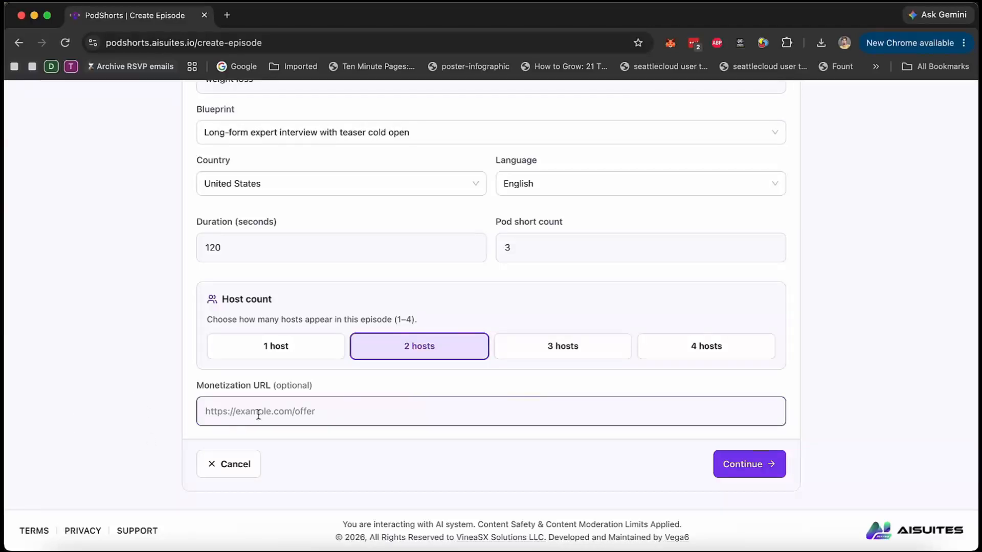
type("https://")
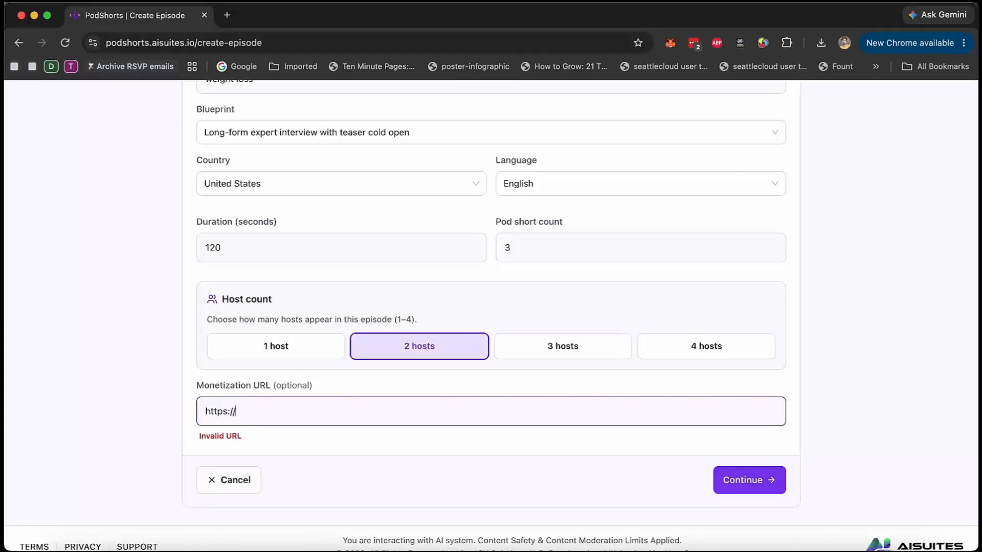
type("mywebsite.com")
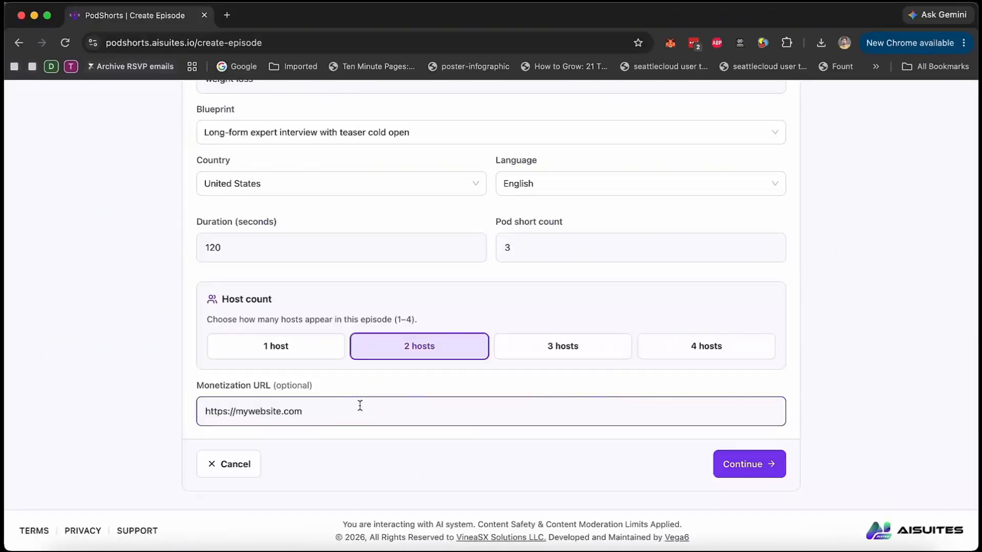
left_click(545, 465)
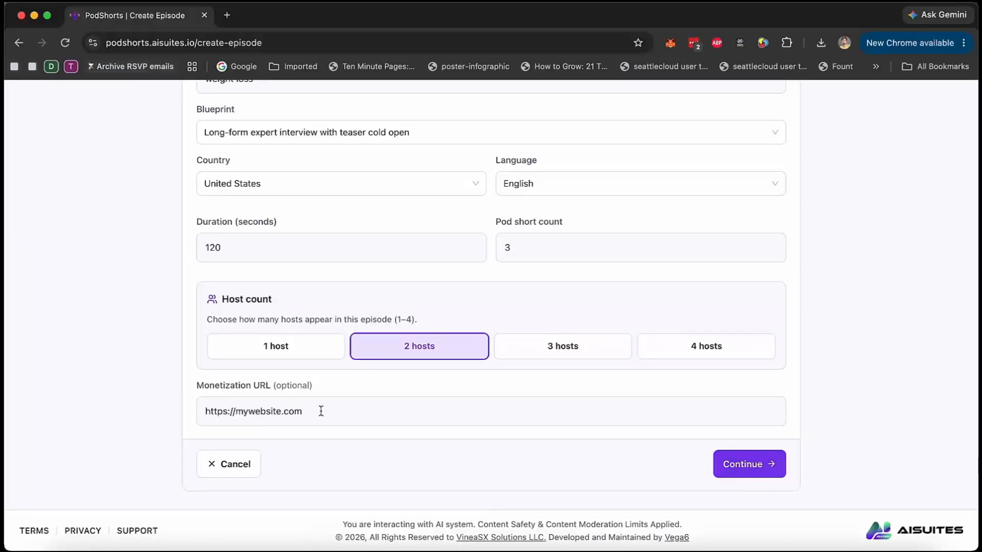
left_click(759, 463)
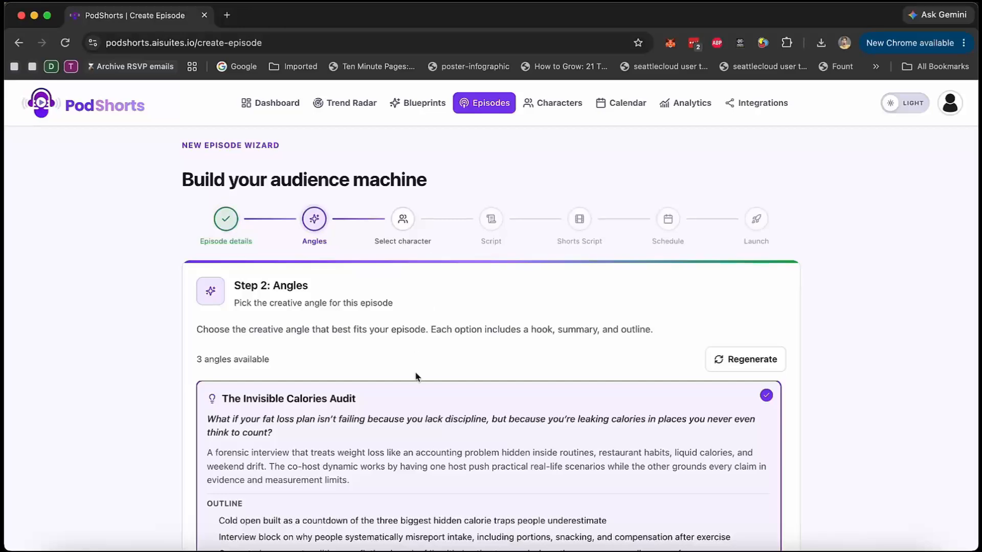
Compare the proposed creative angles and select "Why Your Body Fights Back" for the episode.
scroll(416, 376, "down", 1)
scroll(159, 372, "down", 3)
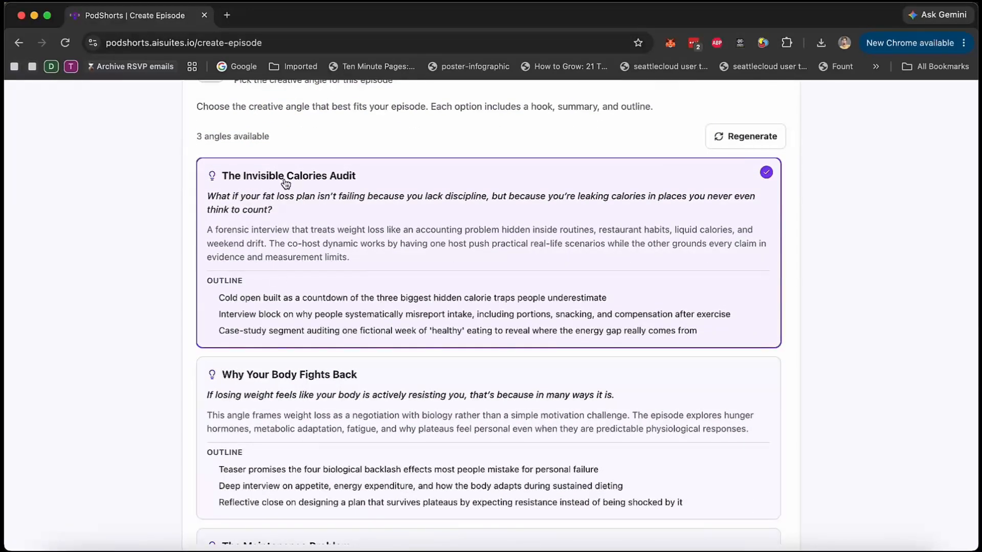
scroll(337, 276, "down", 3)
left_click(323, 292)
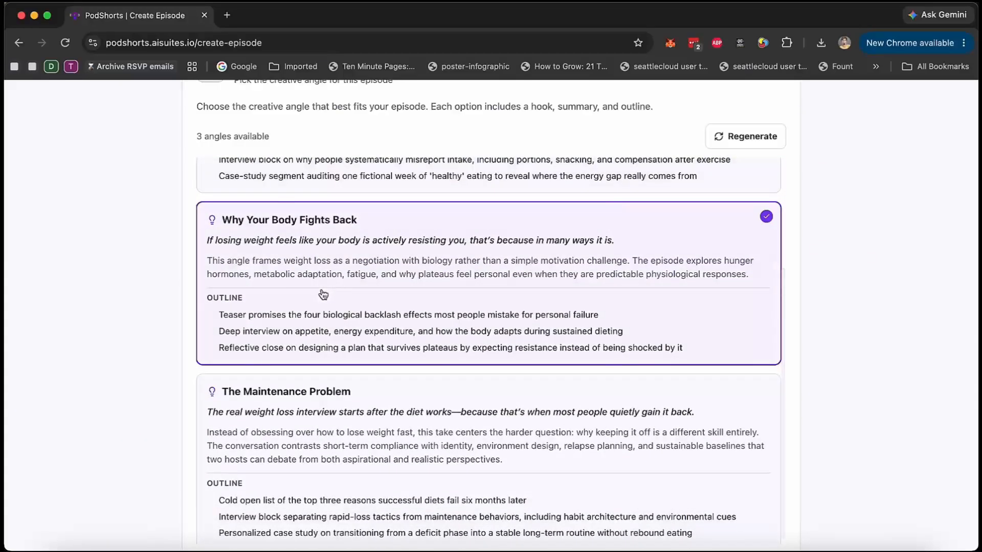
scroll(340, 349, "down", 1)
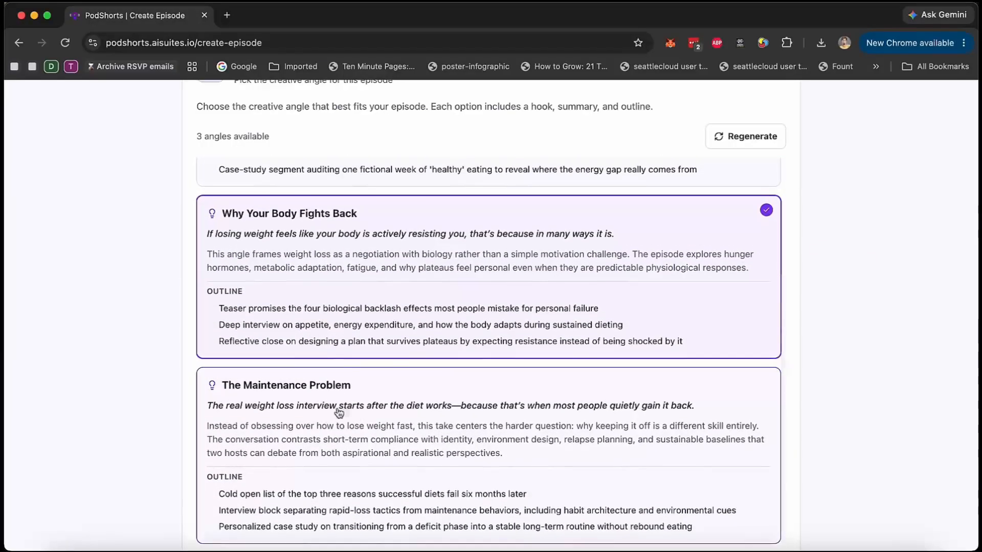
left_click(460, 411)
left_click(386, 238)
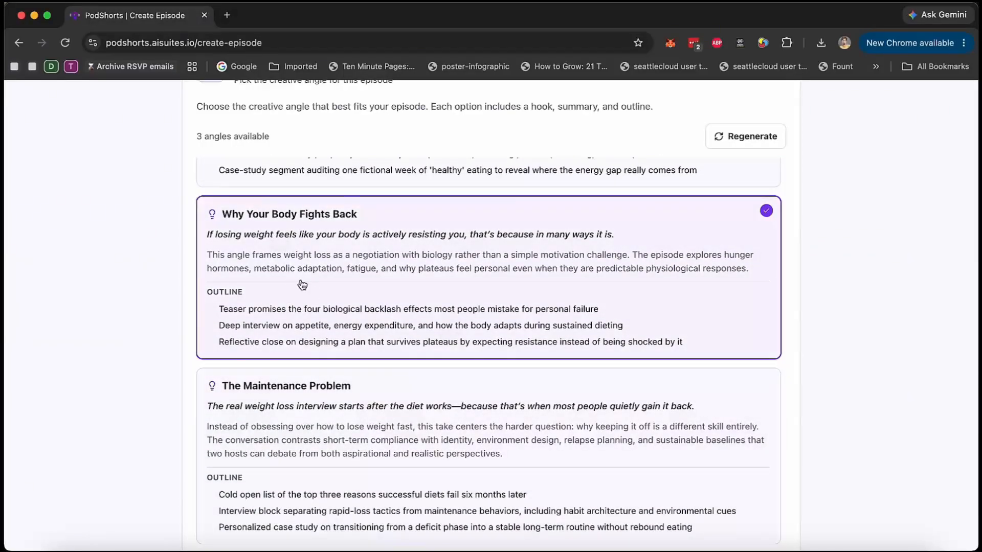
Review the hooks, summaries and outlines of the three angles again and continue to the character selection.
scroll(136, 280, "down", 8)
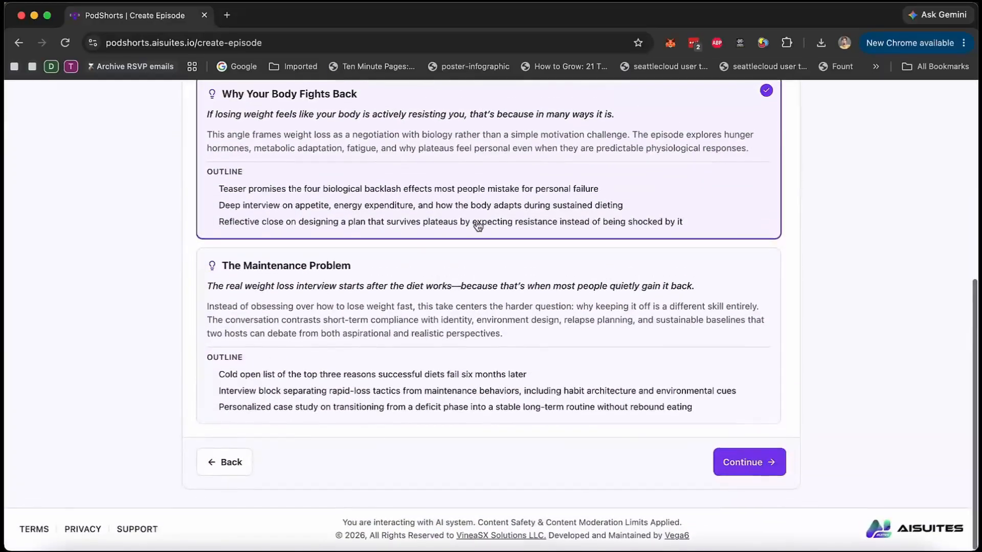
scroll(834, 378, "up", 6)
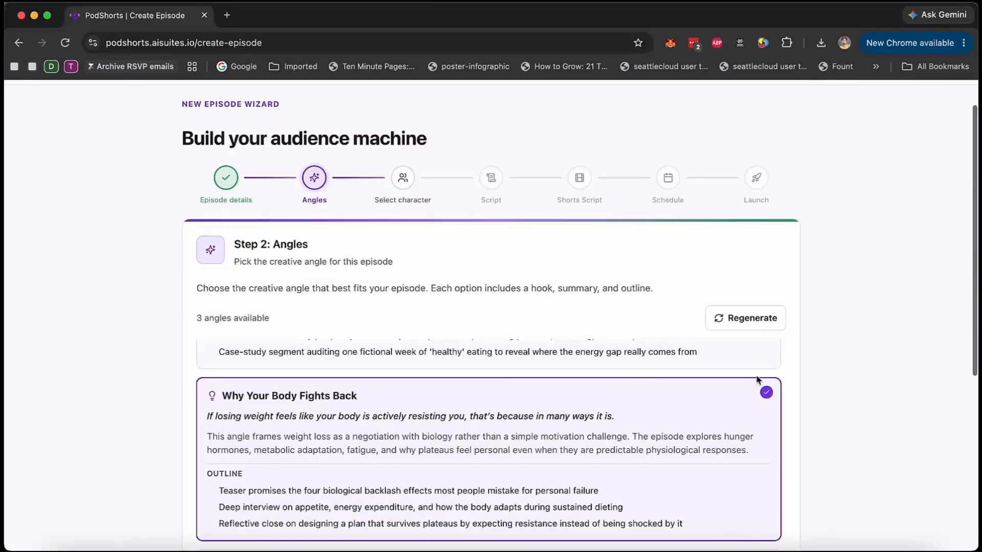
scroll(717, 401, "up", 4)
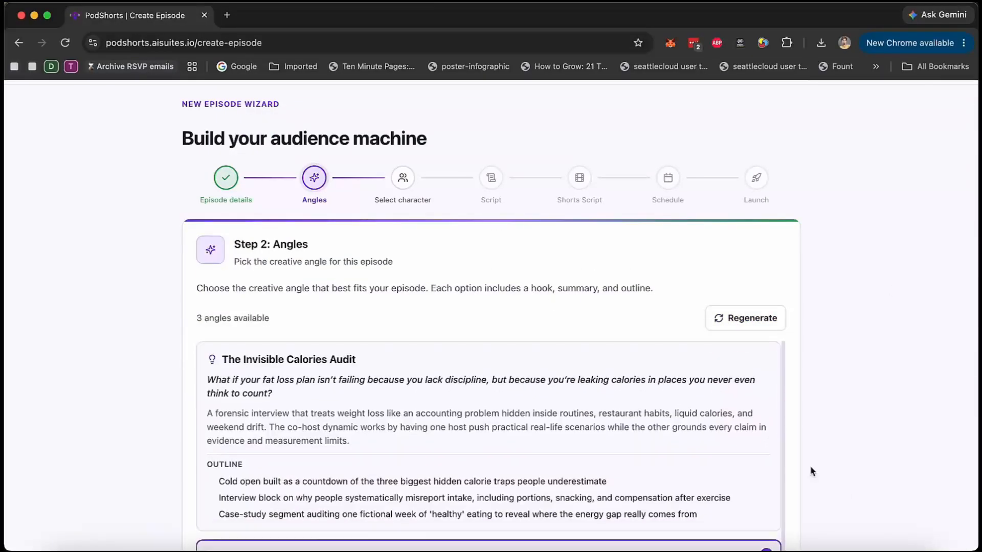
scroll(868, 333, "down", 6)
scroll(511, 380, "down", 2)
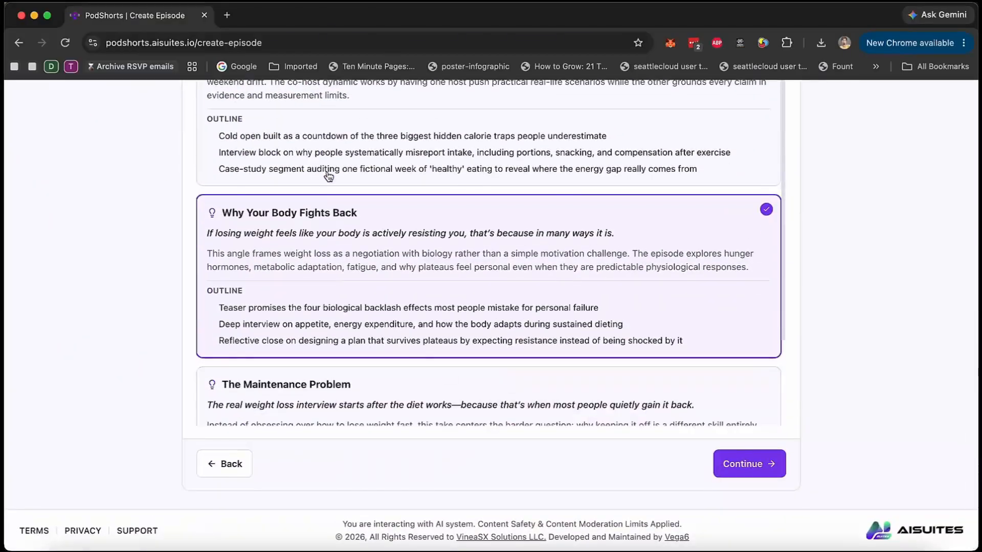
scroll(66, 274, "up", 10)
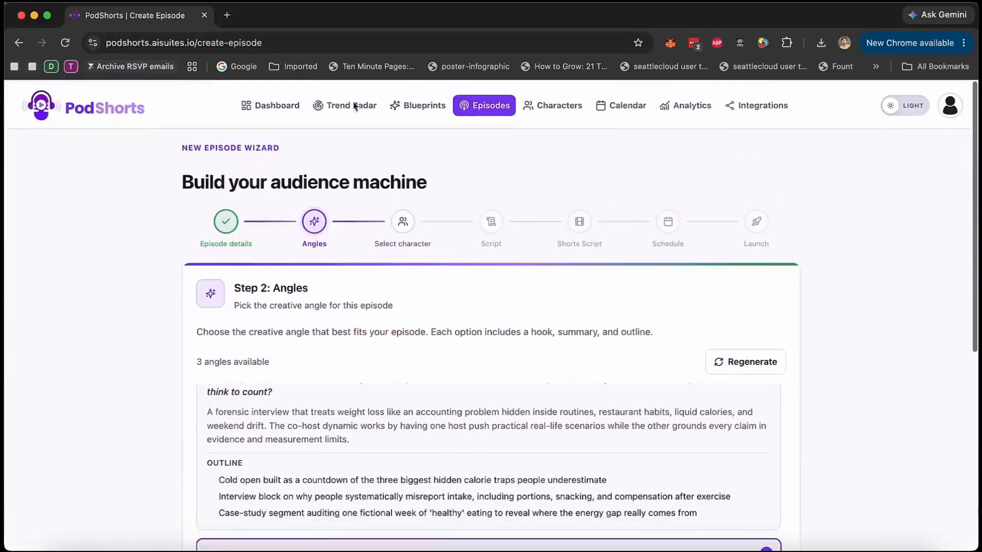
scroll(791, 358, "down", 10)
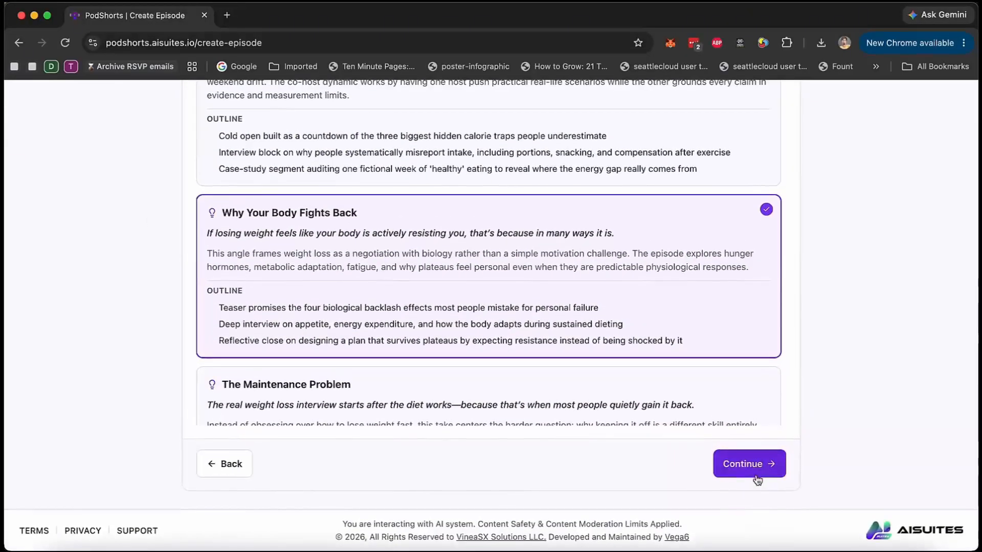
left_click(755, 474)
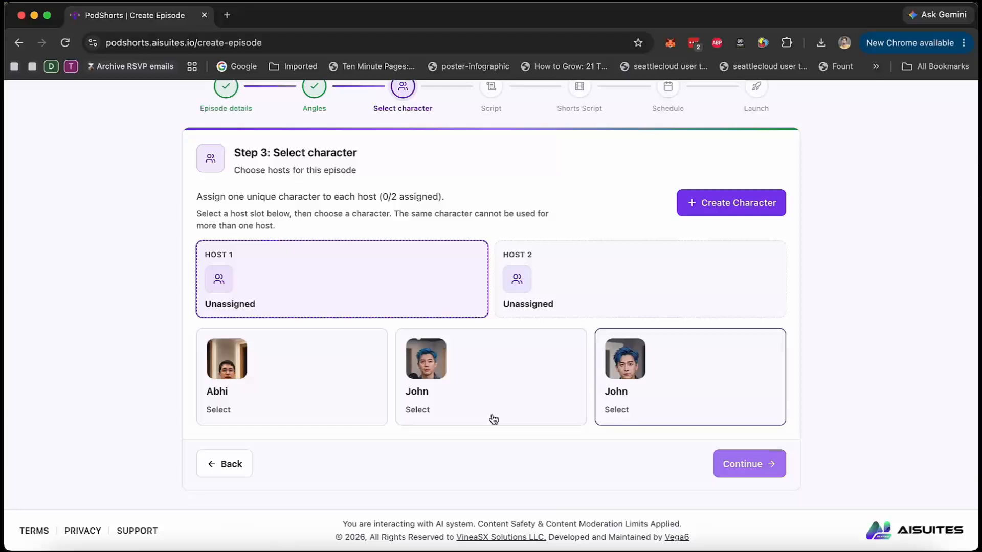
Assign the second listed character to the Host 1 slot.
scroll(592, 391, "up", 3)
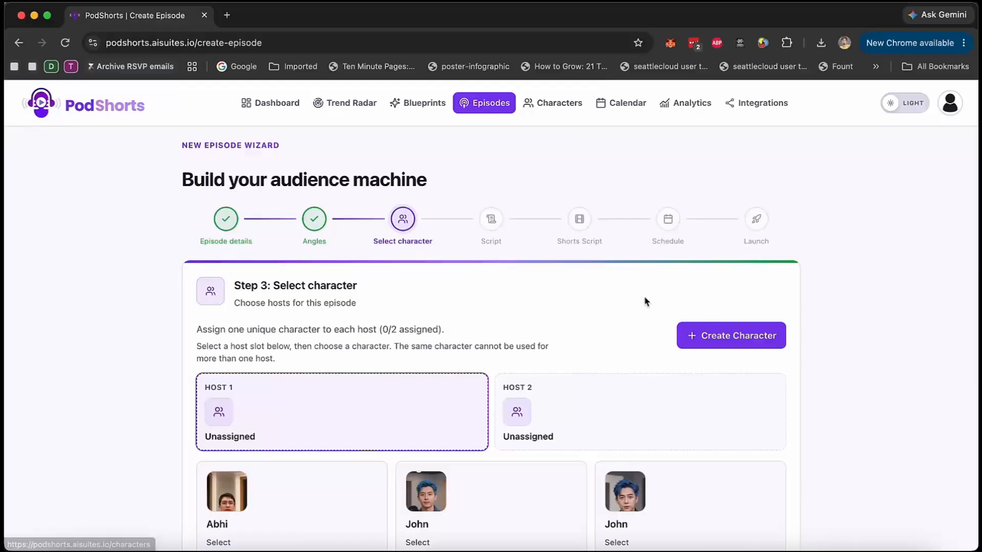
scroll(646, 302, "down", 3)
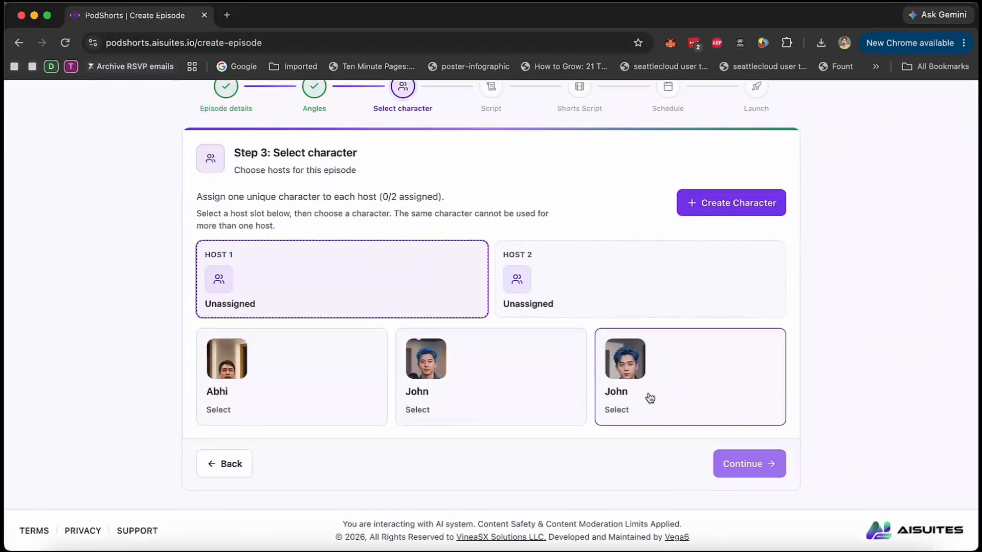
left_click(536, 377)
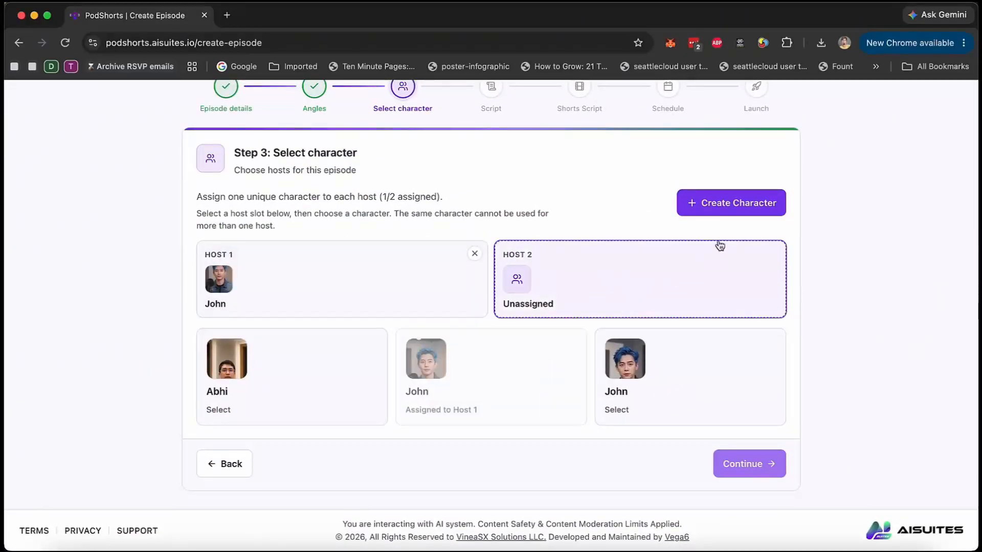
Check the options for creating a character and start generating a new AI character.
left_click(744, 206)
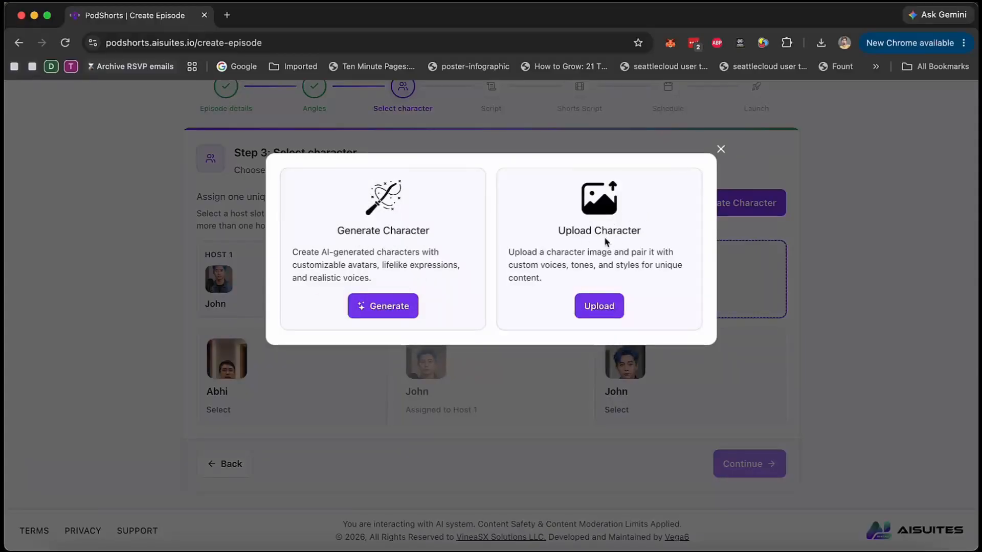
left_click(722, 149)
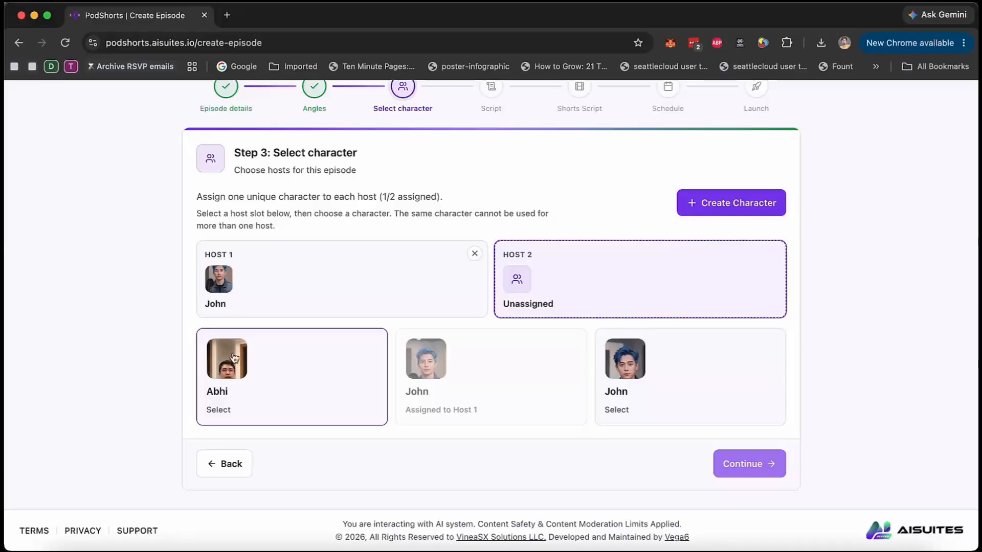
left_click(738, 194)
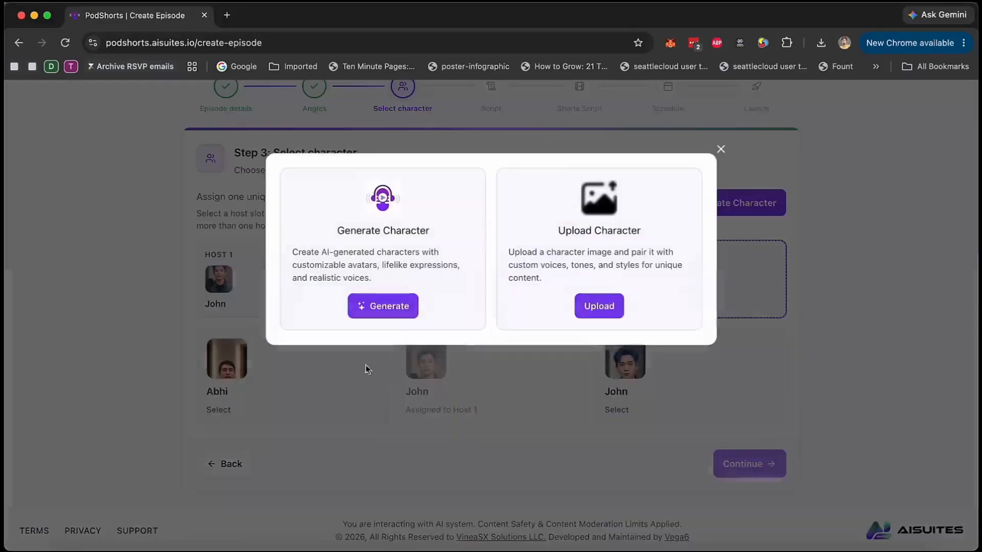
left_click(385, 309)
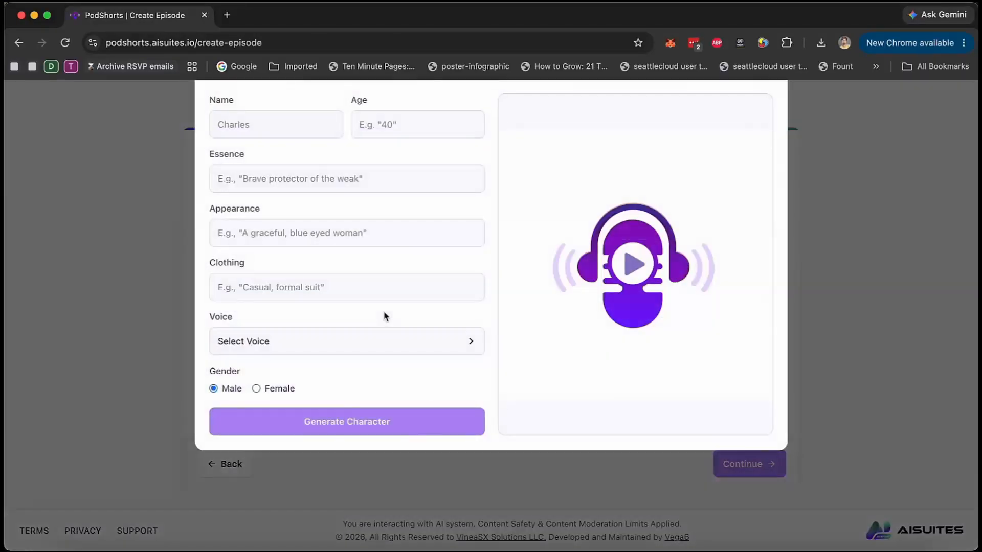
Enter the character's name, age 25, essence "young scientist and doctor", appearance "smart looking eye glasses wearing man from US" and clothing "formal".
left_click(294, 162)
type("Max")
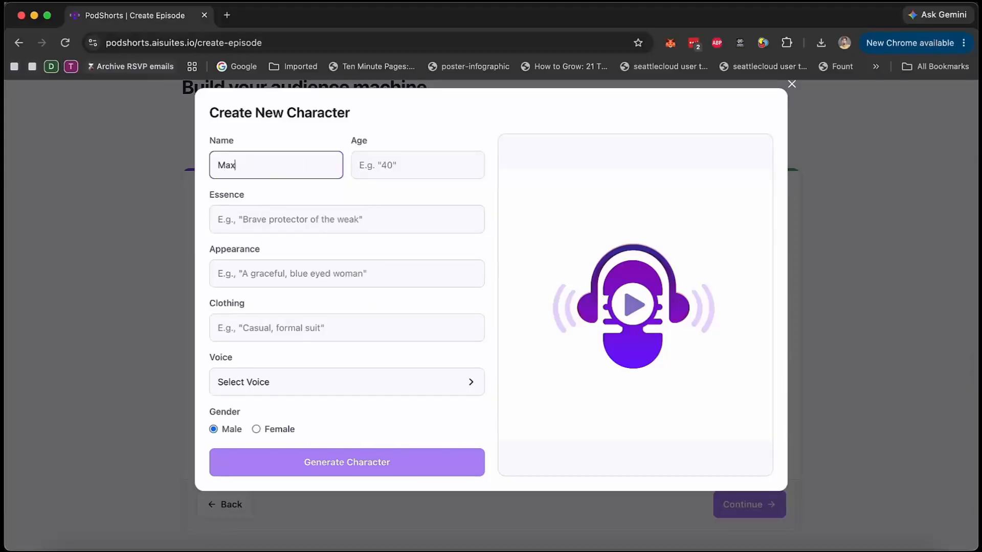
key("Tab")
type("25")
key("Tab")
type("young scientist and doctor")
left_click(400, 273)
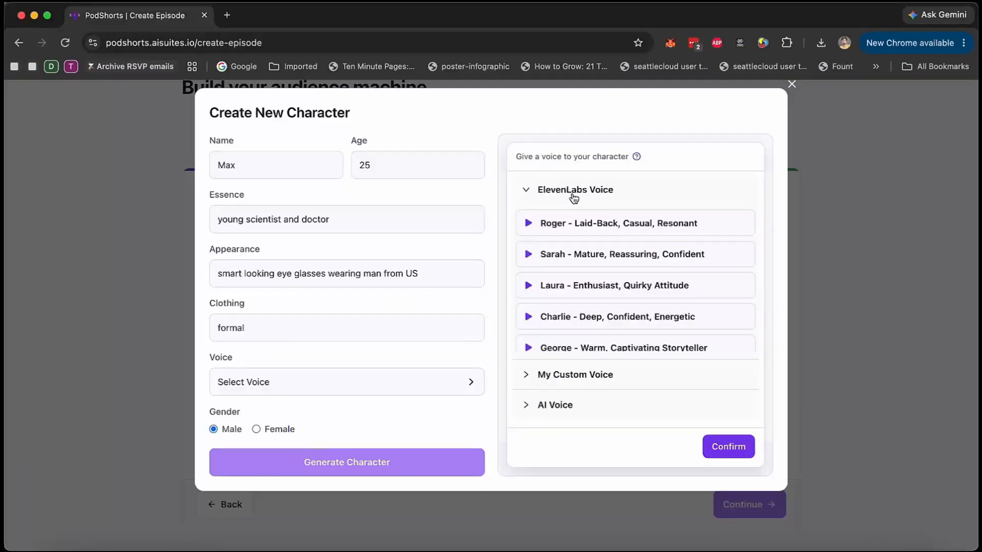
Check the ElevenLabs and custom voice options available for the new character.
left_click(574, 199)
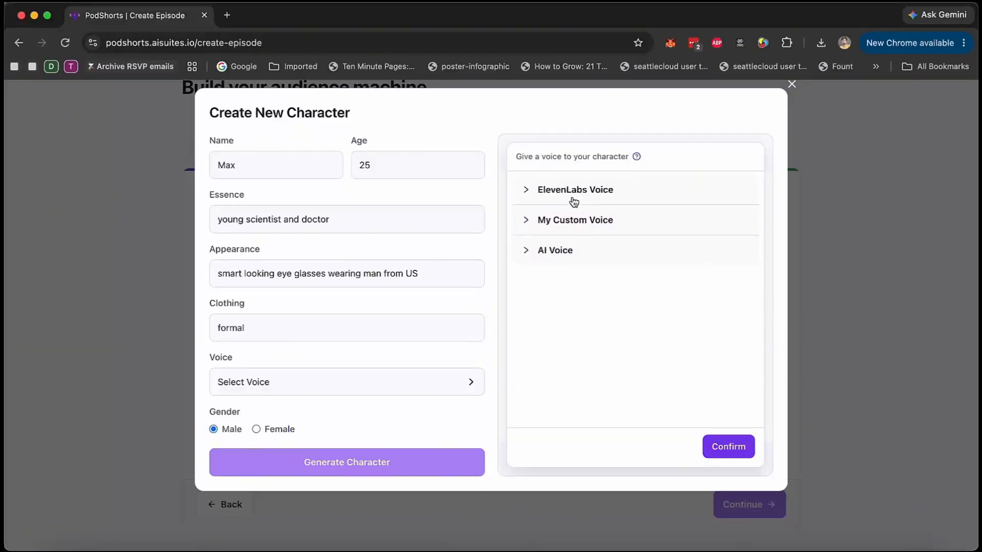
left_click(569, 225)
scroll(609, 285, "down", 3)
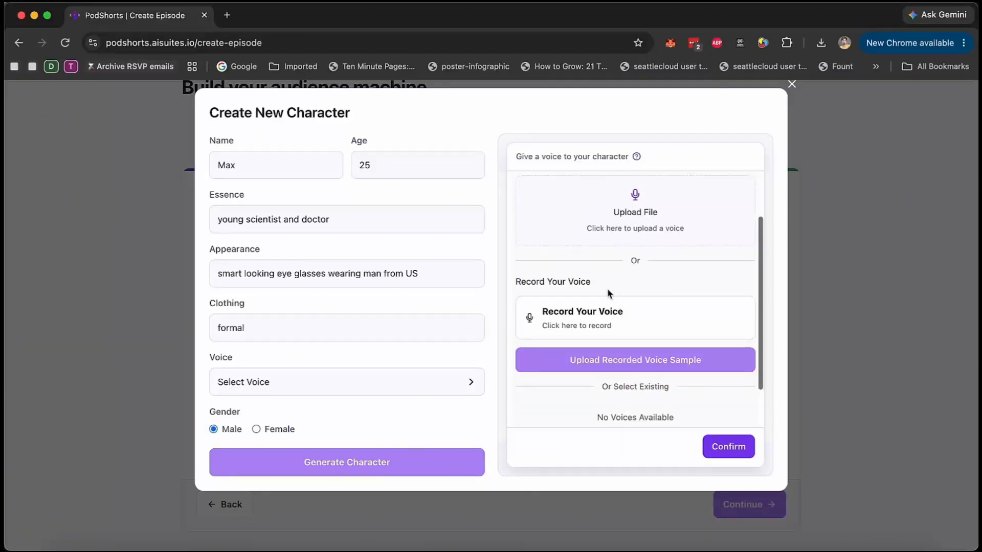
scroll(592, 313, "up", 3)
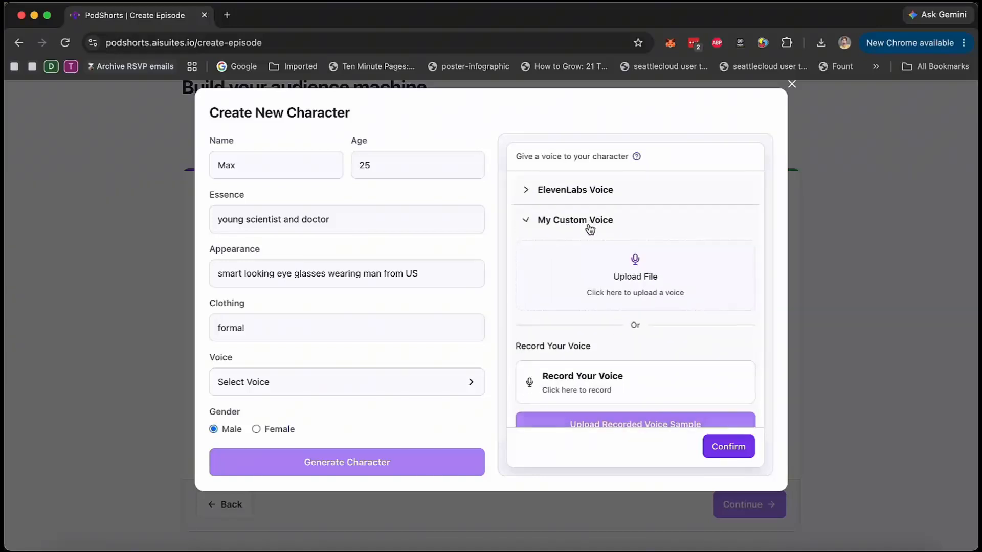
left_click(574, 219)
Give the new character the English AI voice Noah and generate the character.
left_click(555, 250)
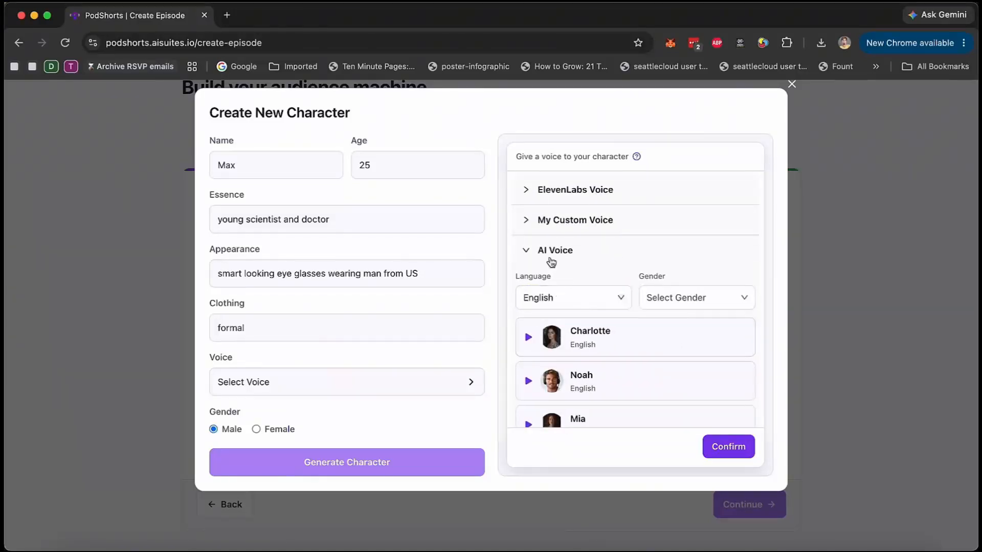
left_click(552, 253)
left_click(559, 253)
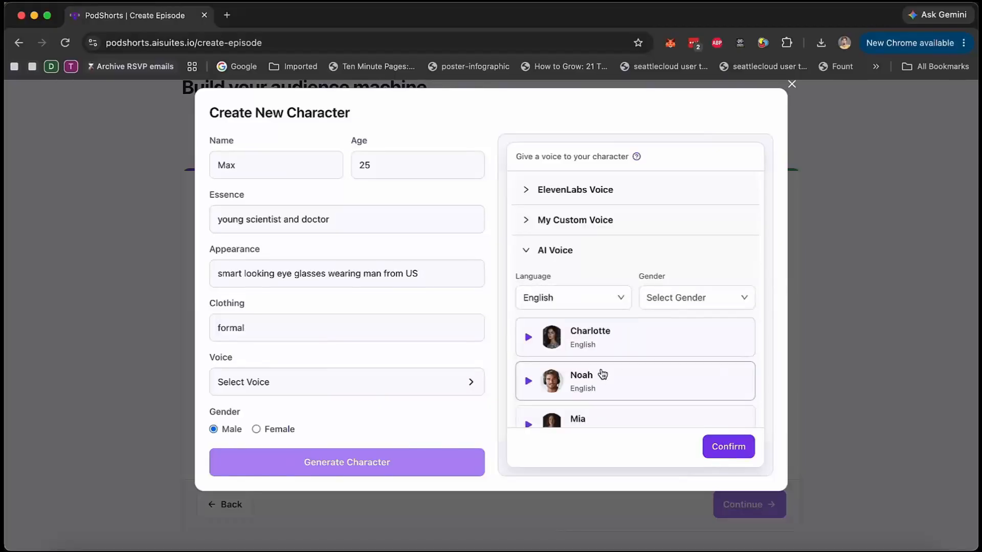
left_click(529, 383)
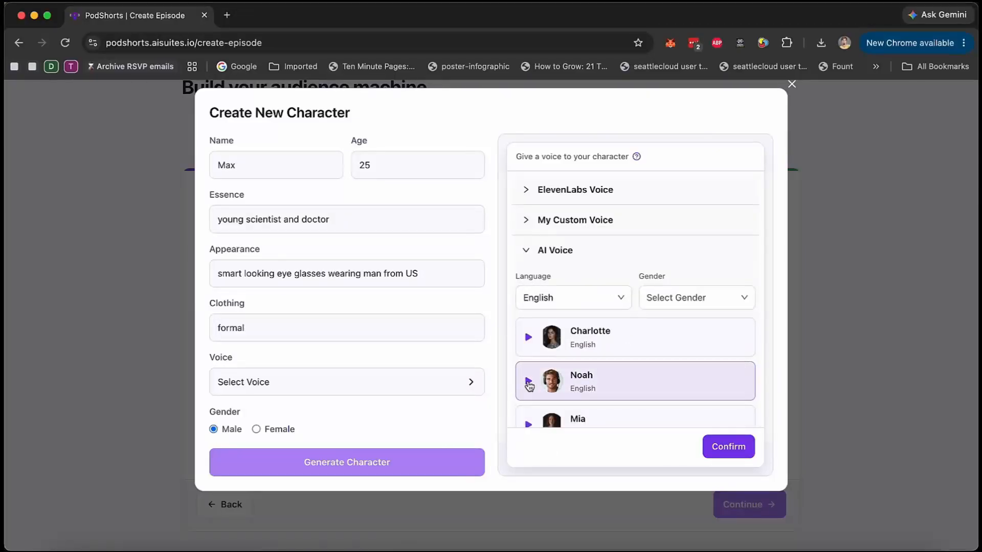
left_click(732, 449)
scroll(329, 427, "down", 2)
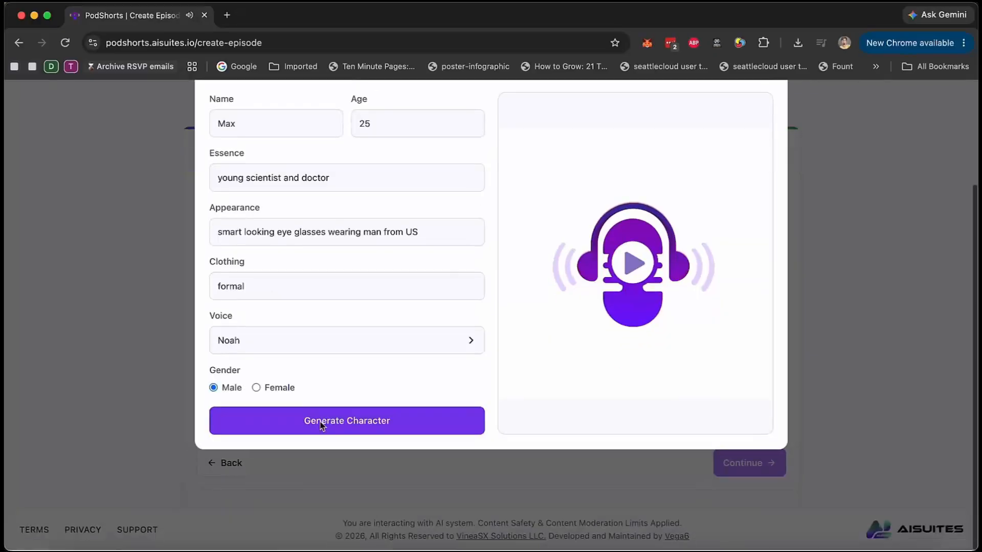
left_click(350, 414)
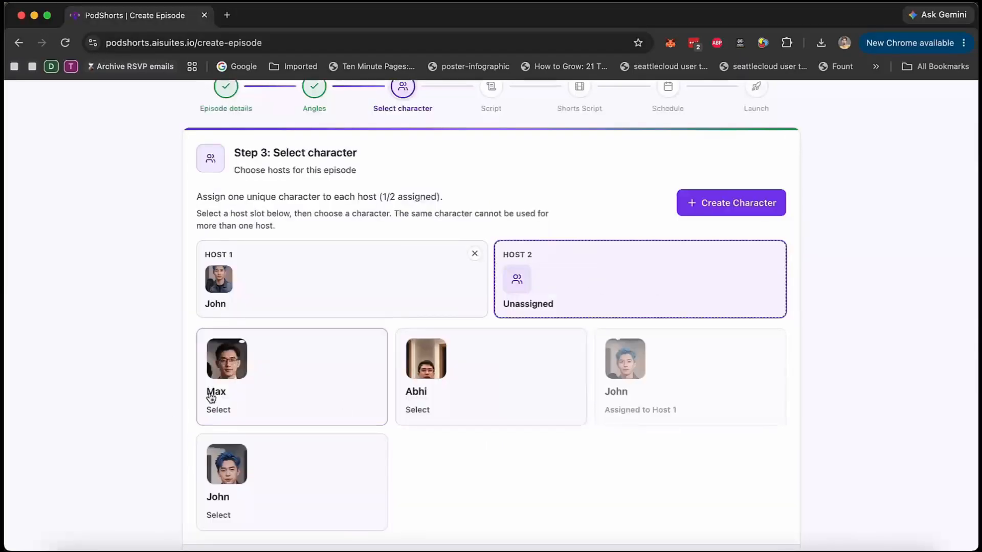
Assign the newly generated character to the Host 2 slot and continue to the script stage.
left_click(287, 373)
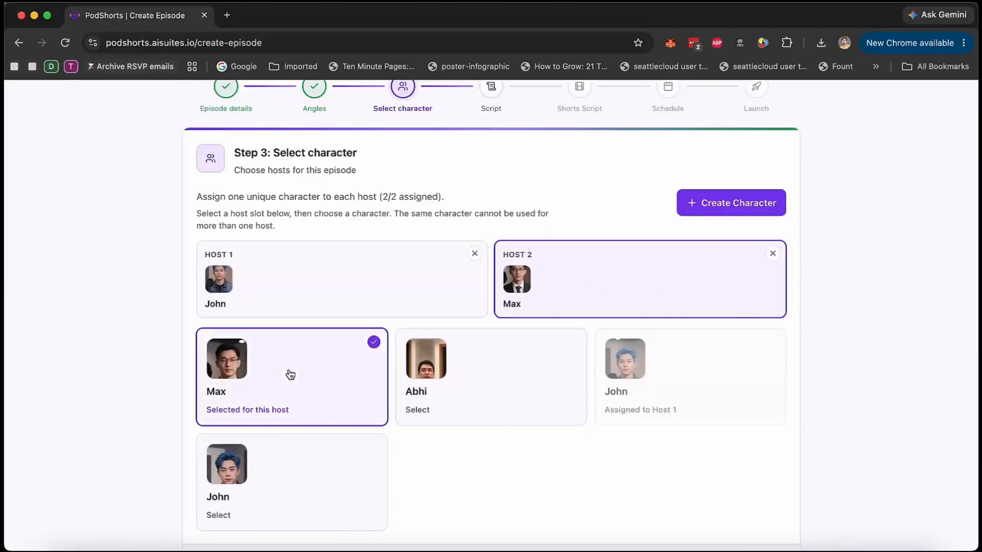
scroll(639, 348, "down", 3)
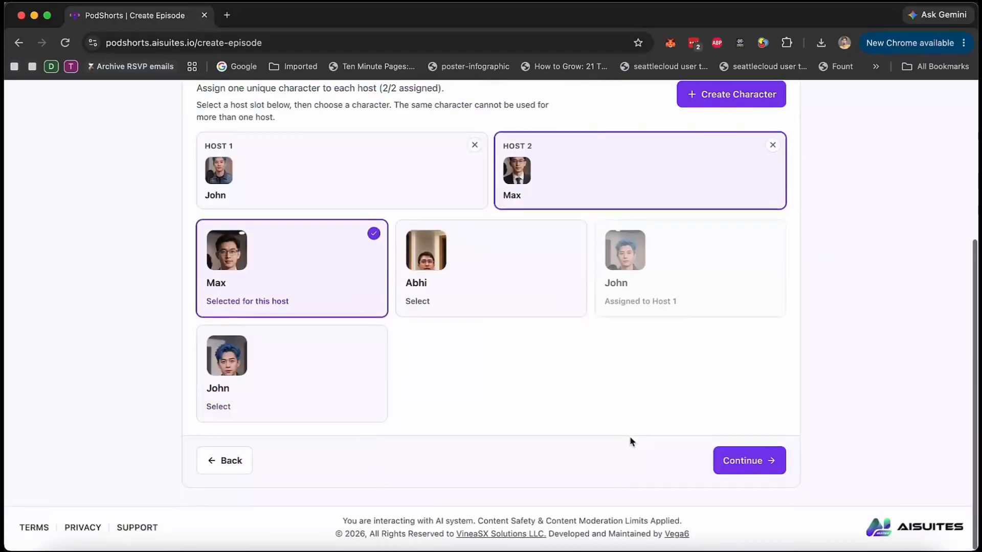
left_click(747, 462)
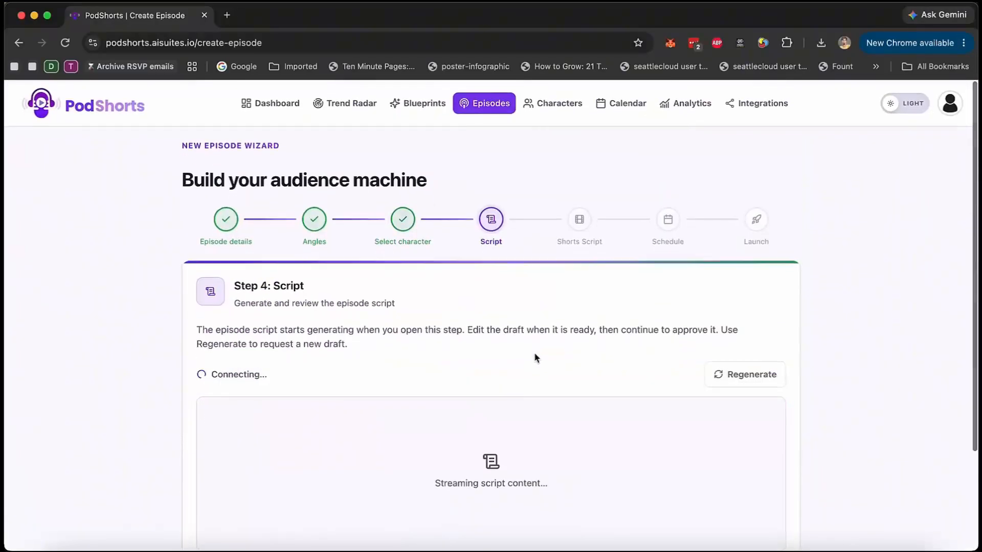
Review the generated episode script from hook to interview blocks and approve it to continue to the shorts scripts.
scroll(536, 356, "down", 3)
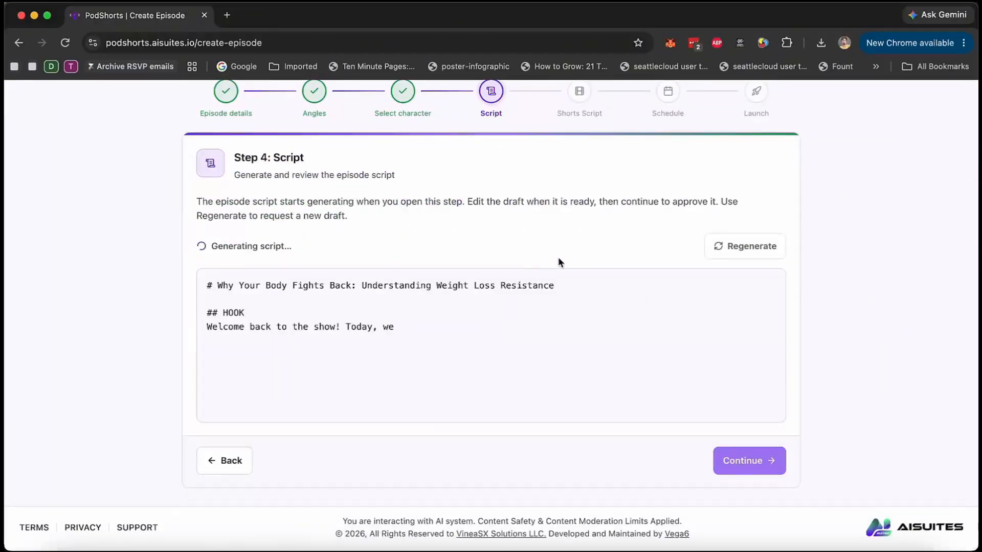
scroll(324, 346, "down", 6)
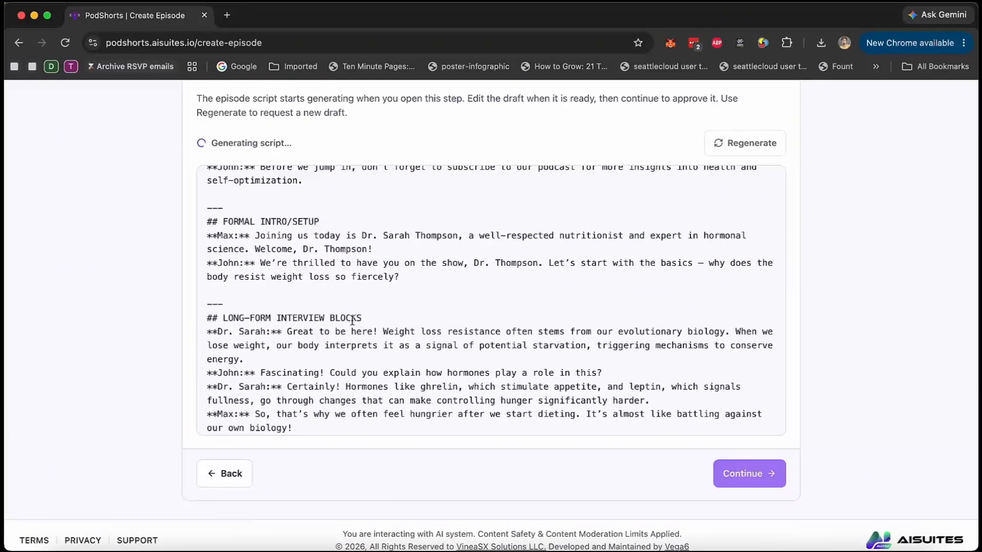
scroll(353, 322, "down", 5)
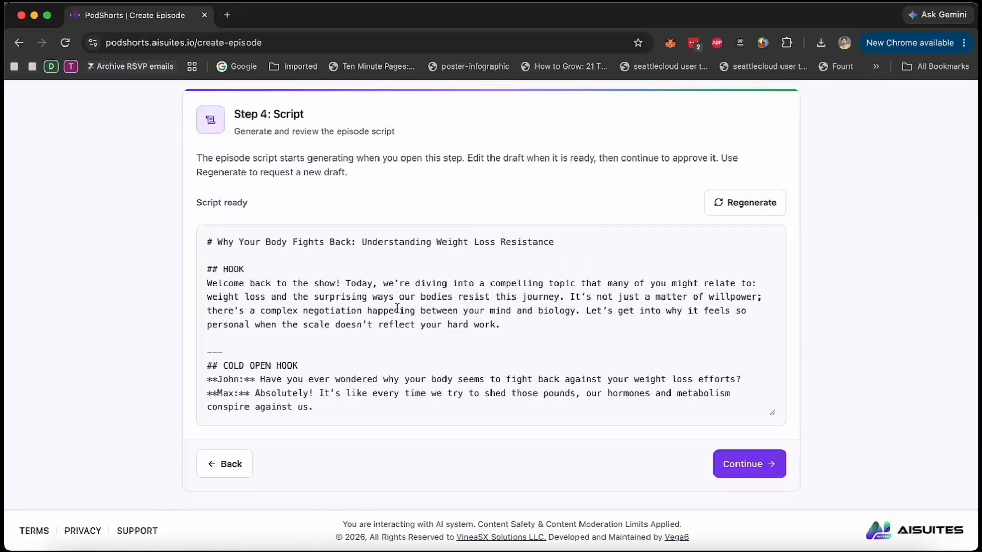
scroll(396, 307, "down", 15)
scroll(397, 308, "up", 1)
scroll(397, 307, "up", 15)
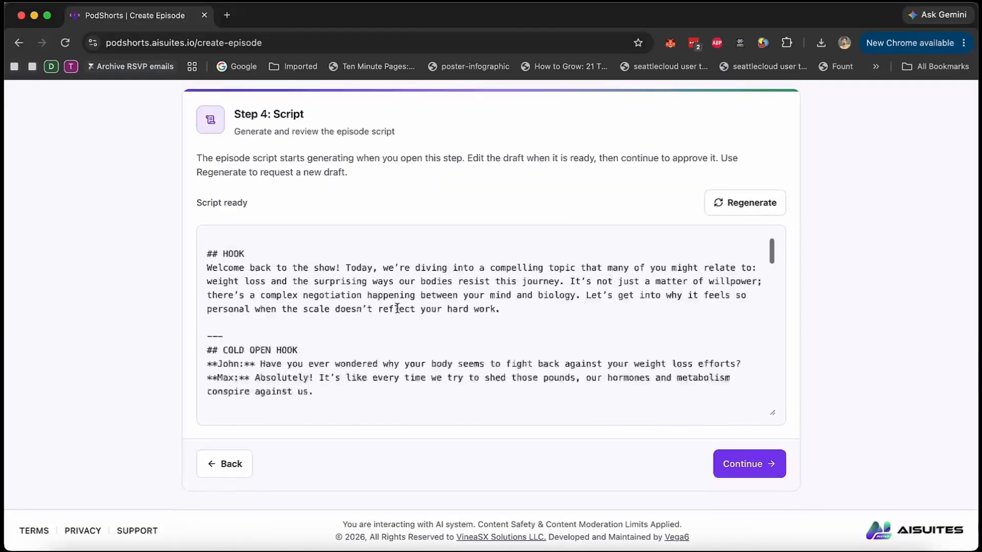
scroll(397, 308, "up", 1)
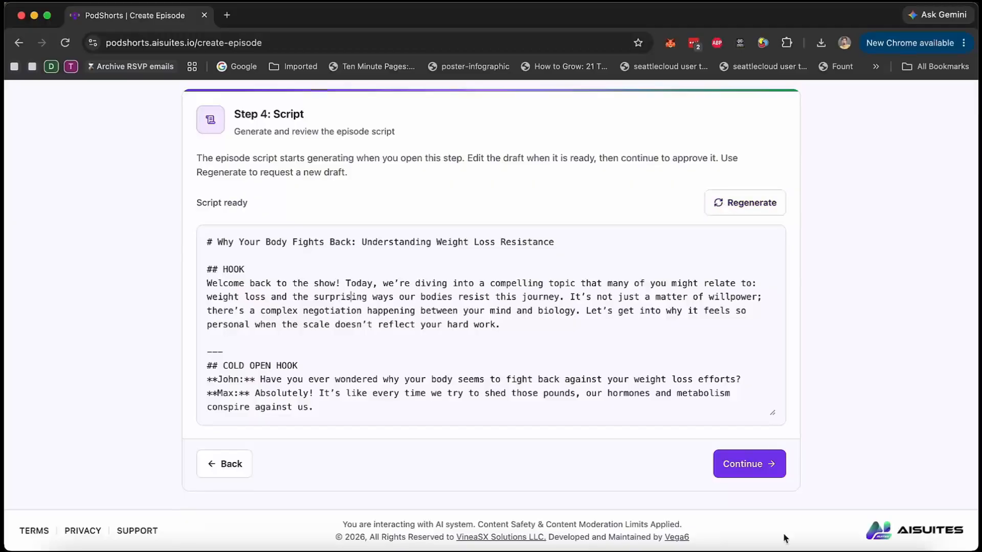
left_click(755, 464)
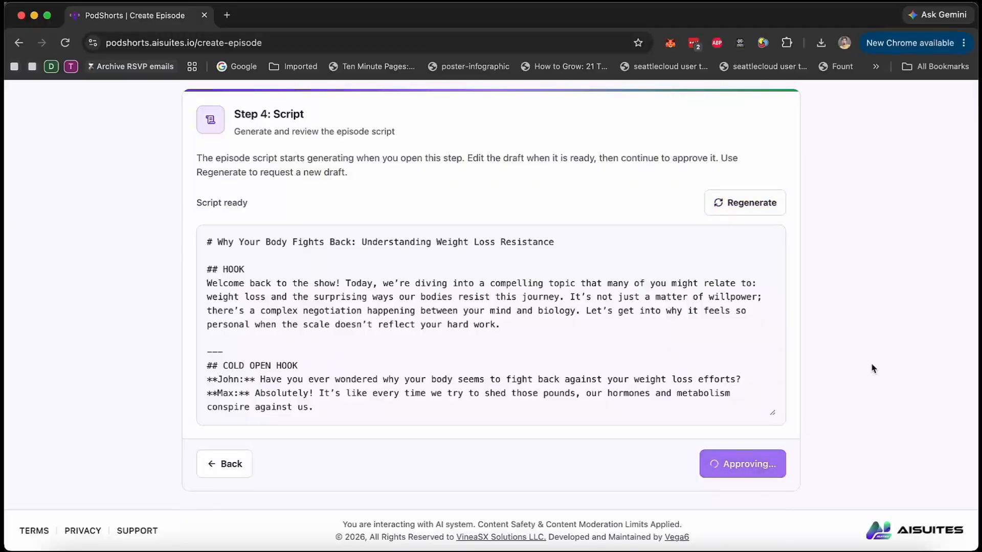
scroll(871, 363, "up", 3)
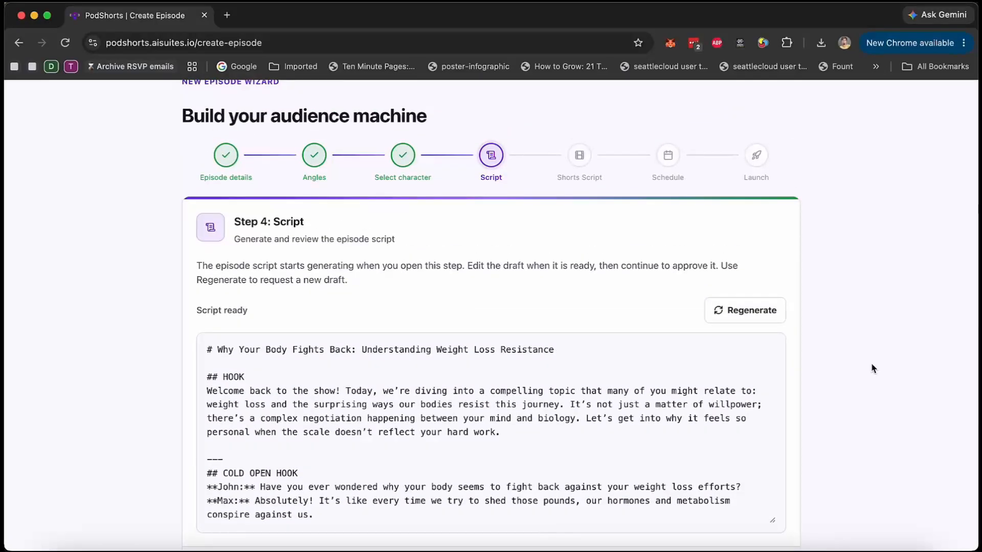
scroll(871, 363, "up", 2)
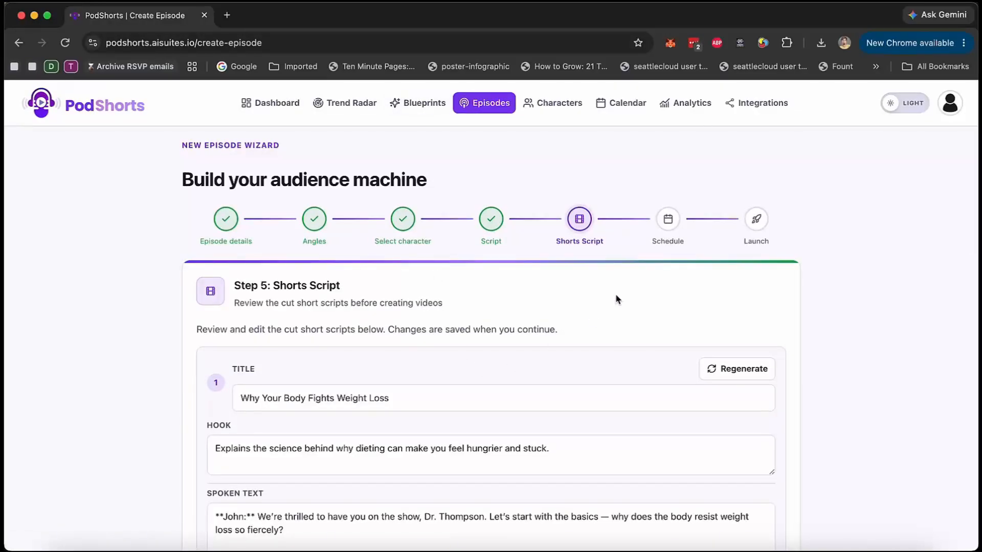
Review the titles, hooks and spoken text of the three short scripts and continue to scheduling.
scroll(615, 300, "down", 2)
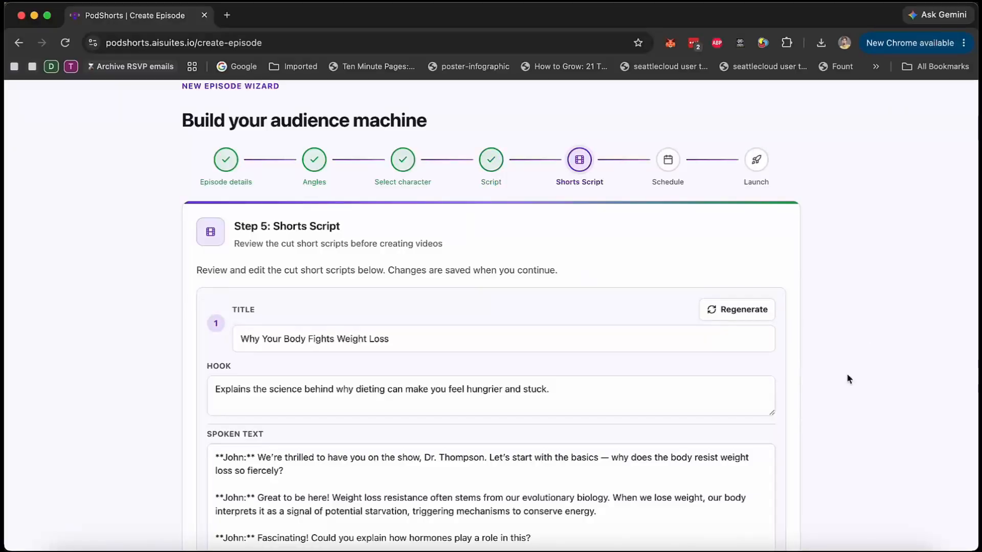
scroll(847, 379, "down", 15)
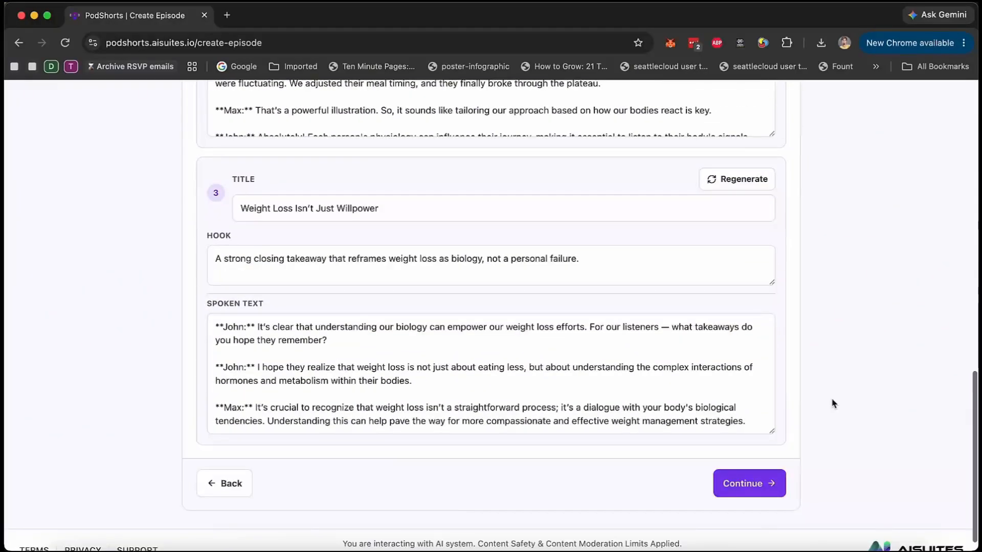
scroll(834, 318, "up", 18)
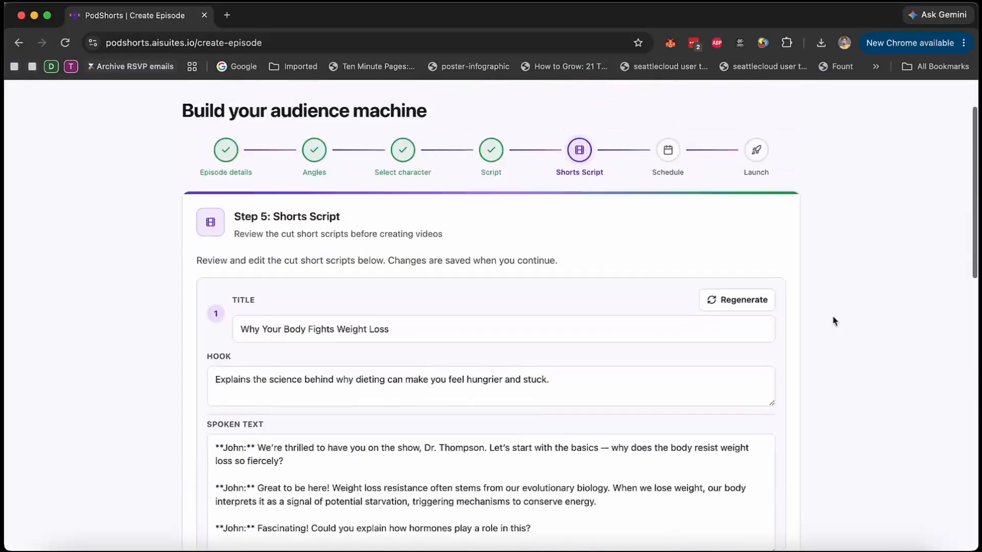
scroll(824, 335, "up", 3)
scroll(668, 333, "down", 5)
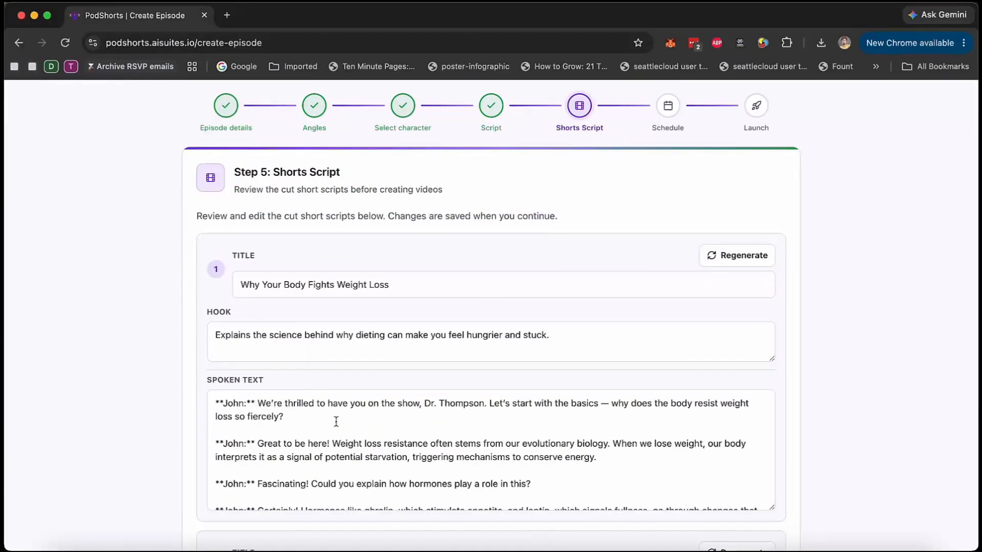
scroll(153, 409, "down", 3)
scroll(368, 258, "down", 11)
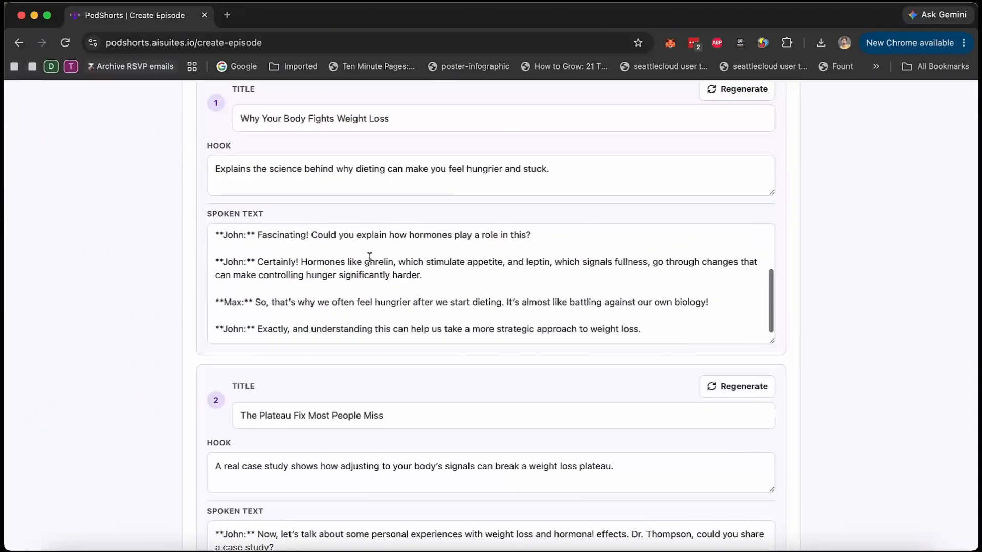
scroll(370, 262, "down", 3)
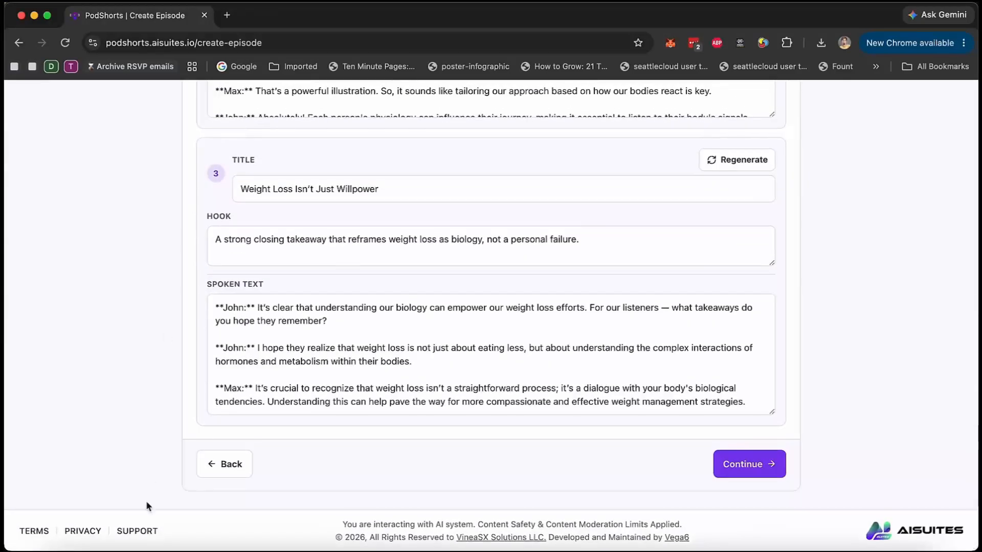
scroll(147, 506, "up", 10)
scroll(179, 235, "down", 10)
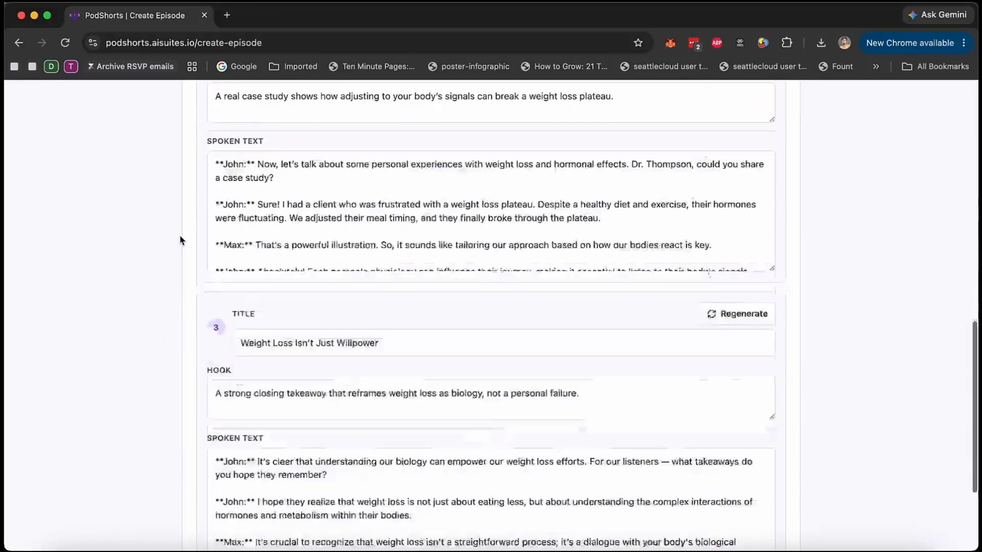
left_click(744, 462)
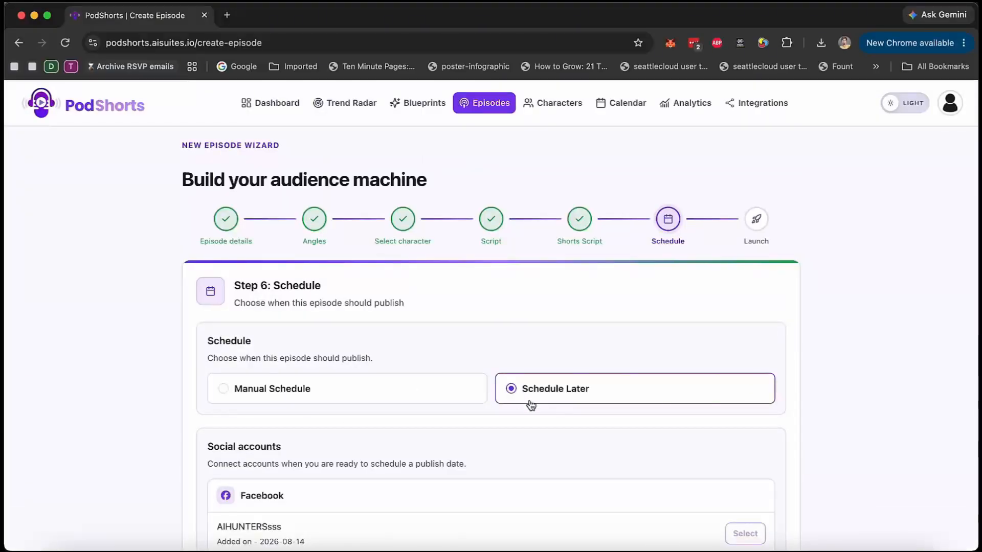
Try the Manual Schedule option and check its date, post frequency and social account settings.
scroll(530, 405, "down", 6)
scroll(598, 329, "up", 5)
left_click(269, 351)
scroll(285, 377, "down", 3)
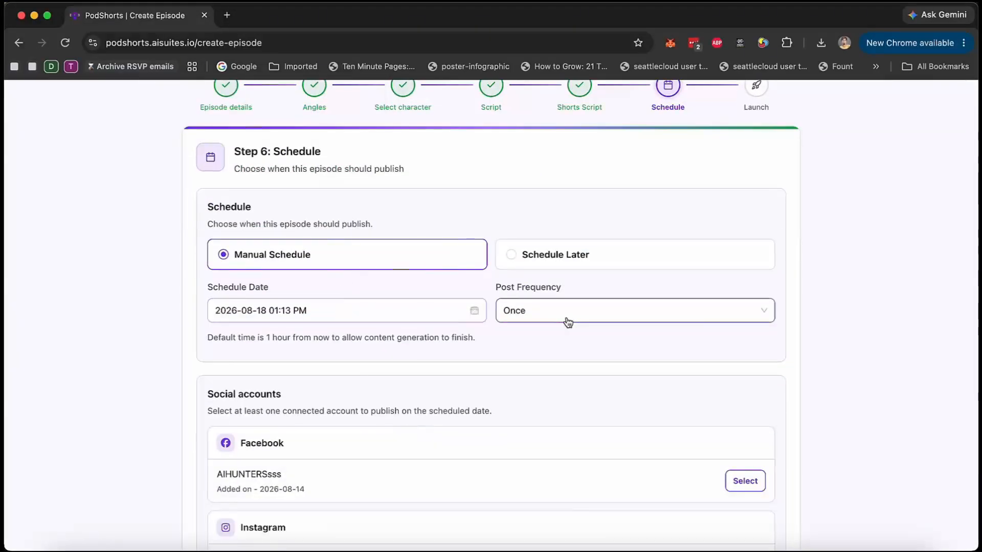
scroll(507, 434, "down", 5)
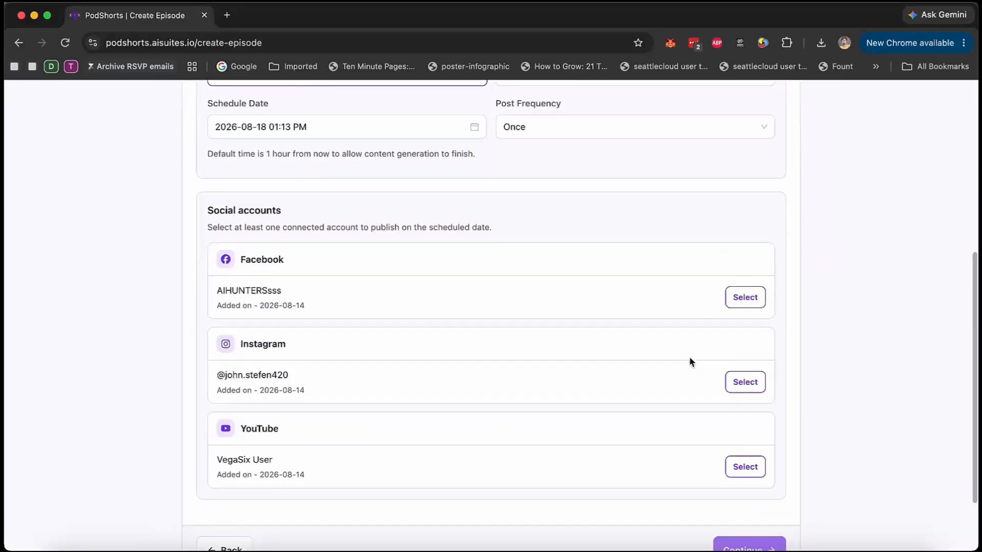
scroll(647, 465, "up", 8)
Set the episode's publishing to Schedule Later and continue to the launch stage.
left_click(564, 340)
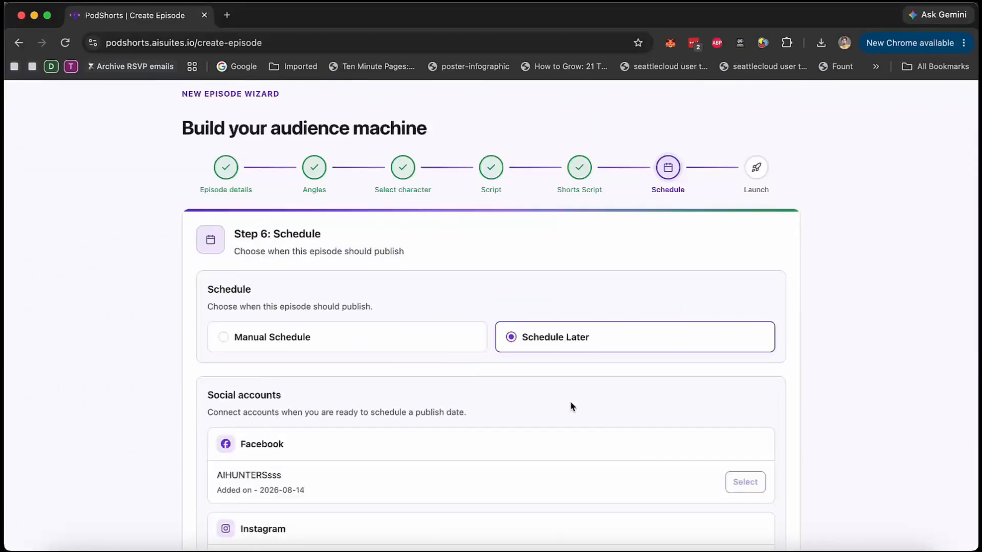
scroll(571, 406, "down", 3)
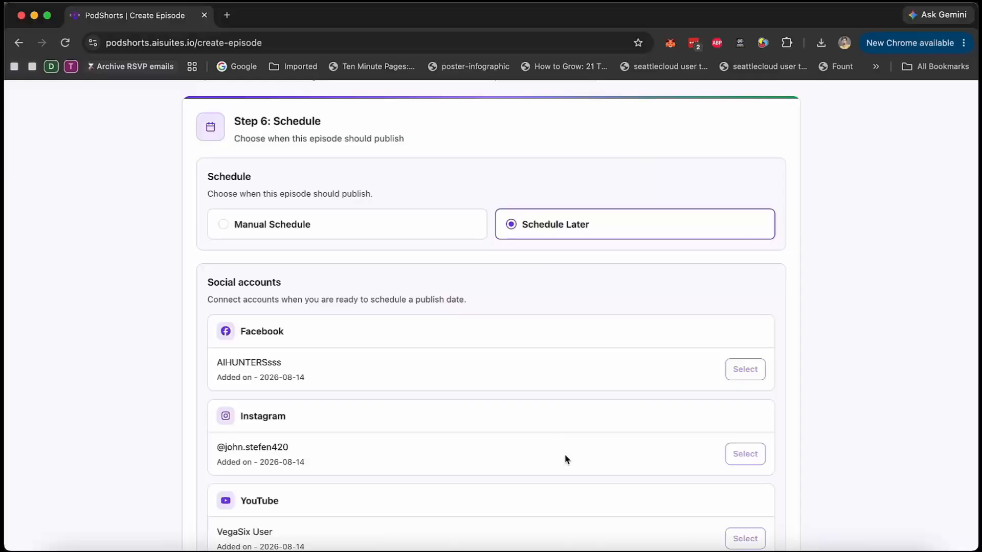
scroll(565, 459, "down", 4)
left_click(772, 465)
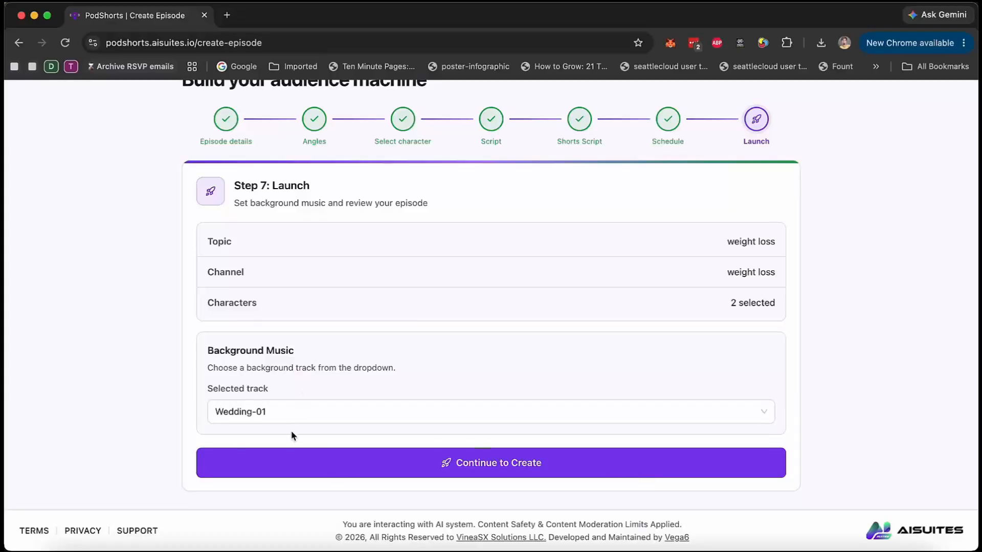
Set the episode's background music to None and start creating the episode.
left_click(307, 409)
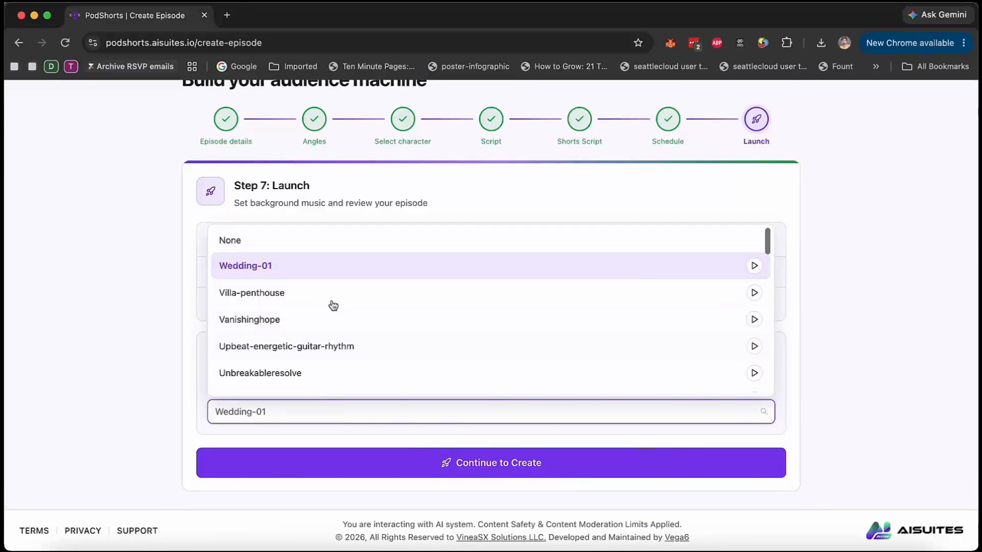
left_click(296, 239)
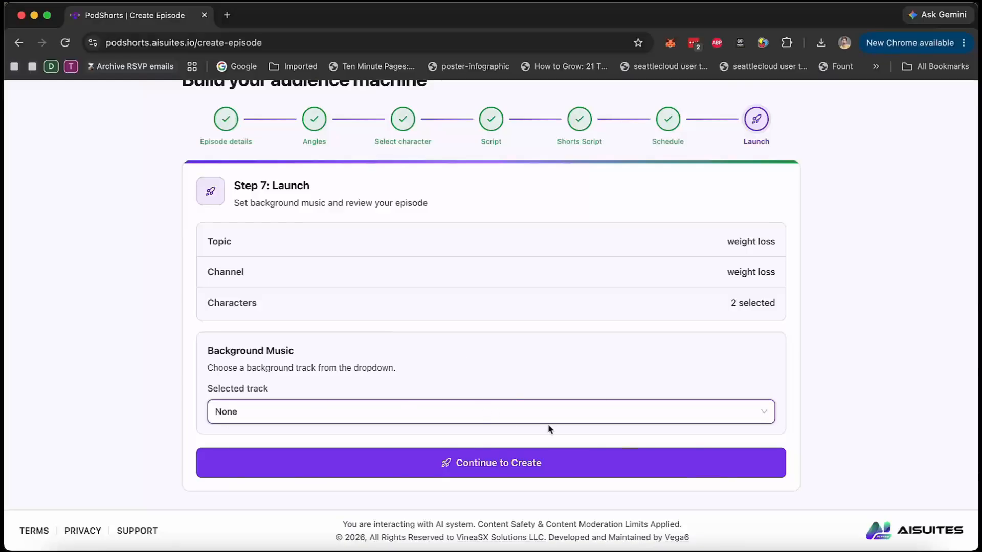
left_click(560, 413)
scroll(527, 316, "down", 10)
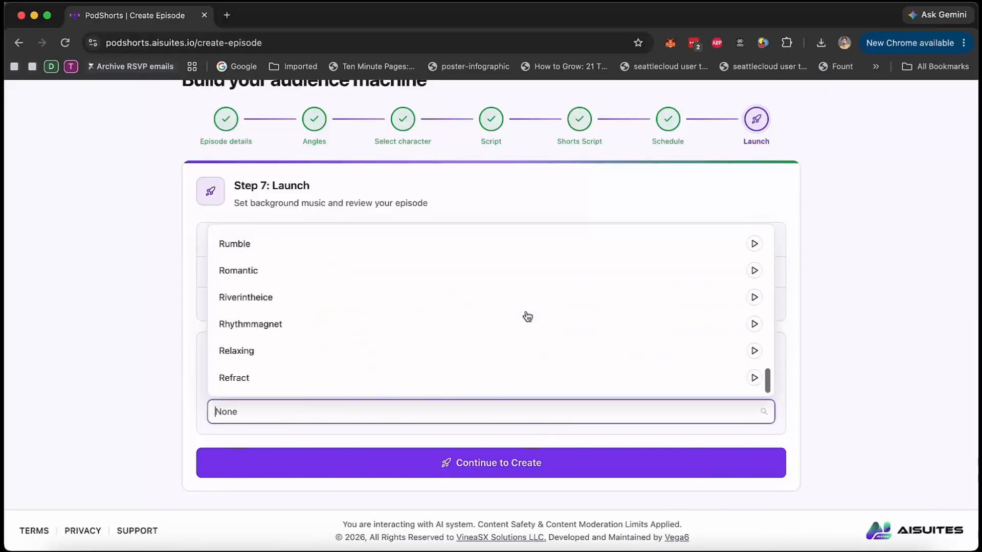
left_click(817, 284)
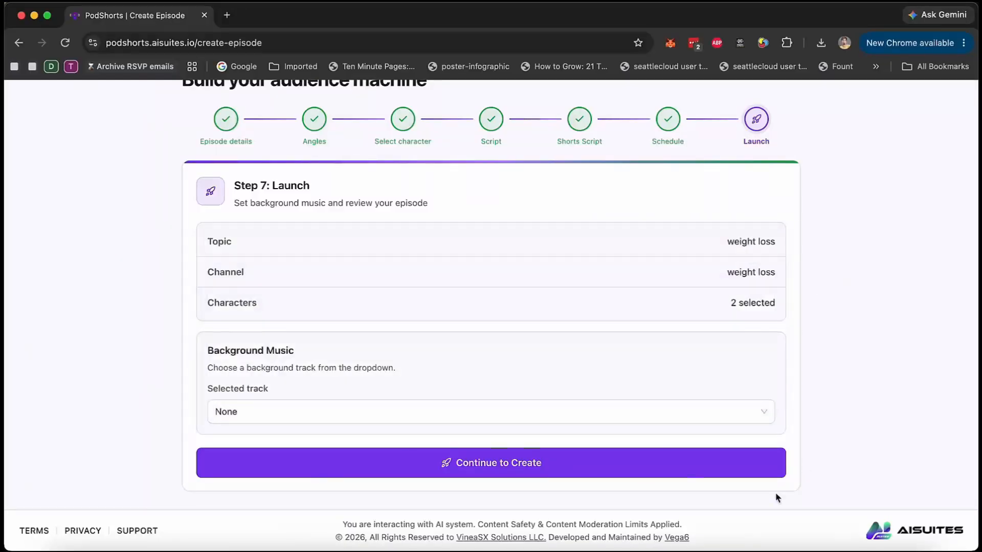
left_click(509, 465)
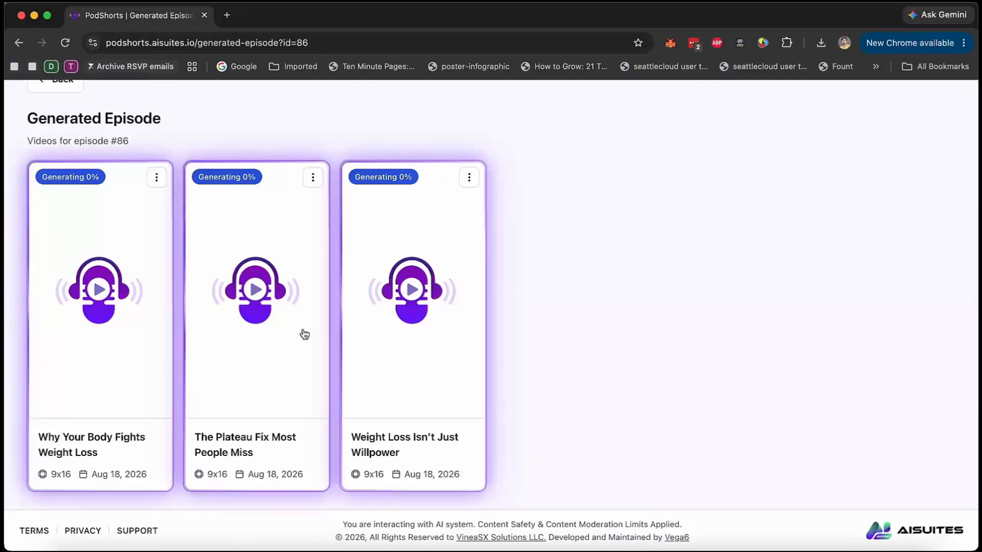
Open the generated short "Why Your Body Fights Weight Loss" in the video editor.
scroll(439, 345, "up", 3)
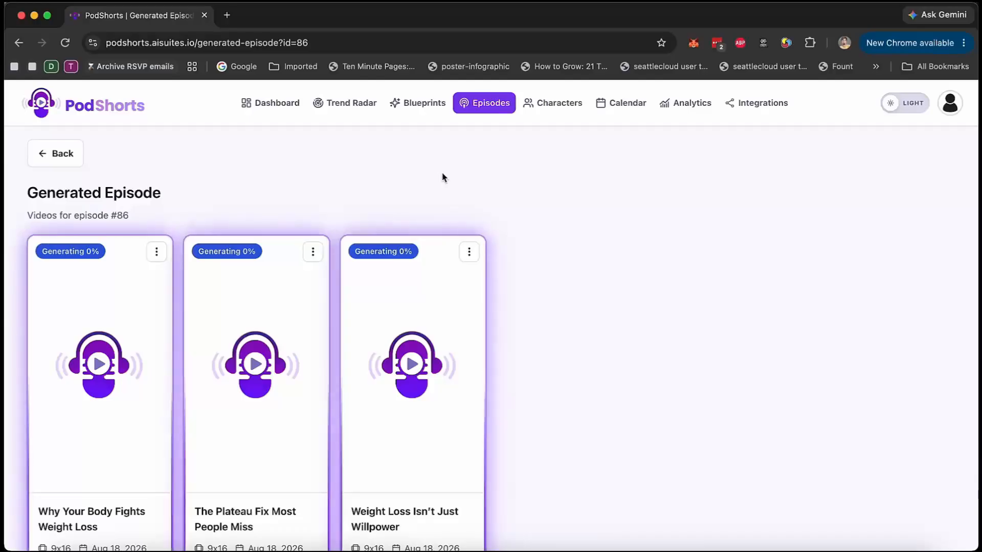
scroll(578, 320, "down", 3)
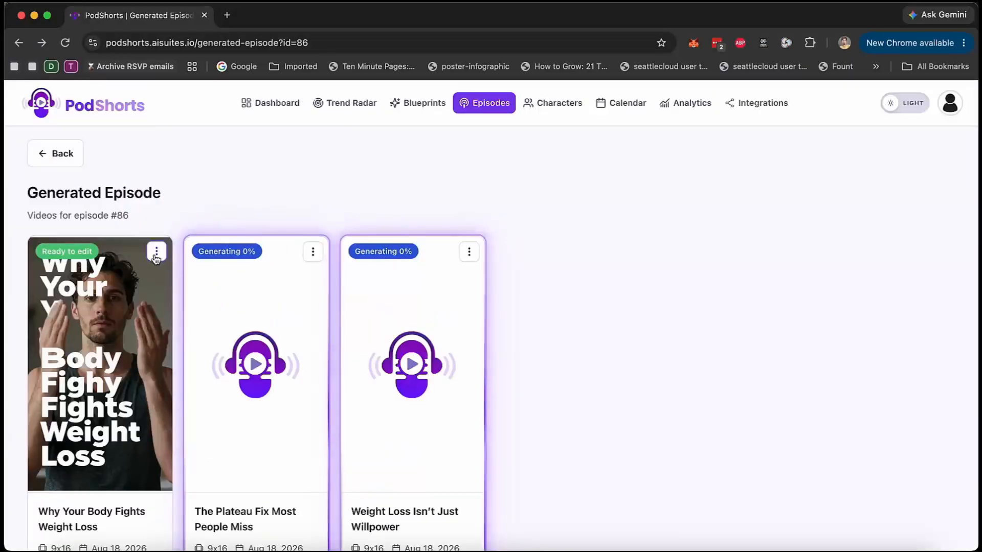
left_click(156, 251)
left_click(96, 286)
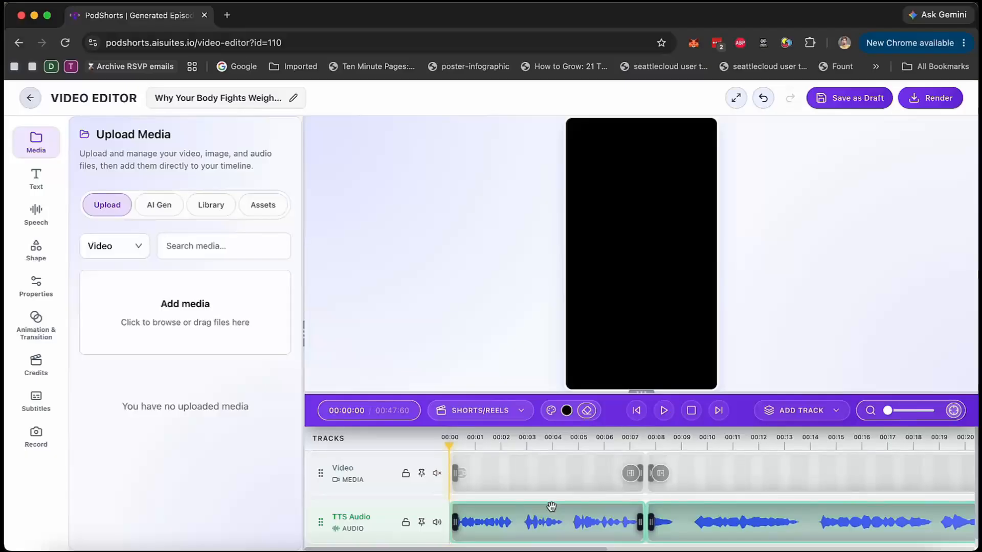
Look over the short's video and TTS audio tracks and the available aspect-ratio formats.
scroll(604, 496, "right", 5)
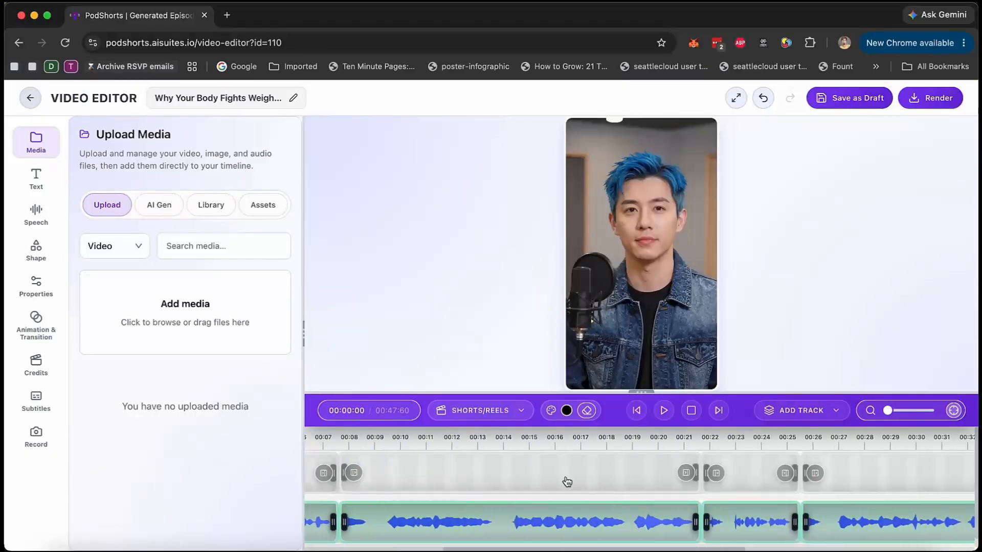
scroll(539, 490, "left", 5)
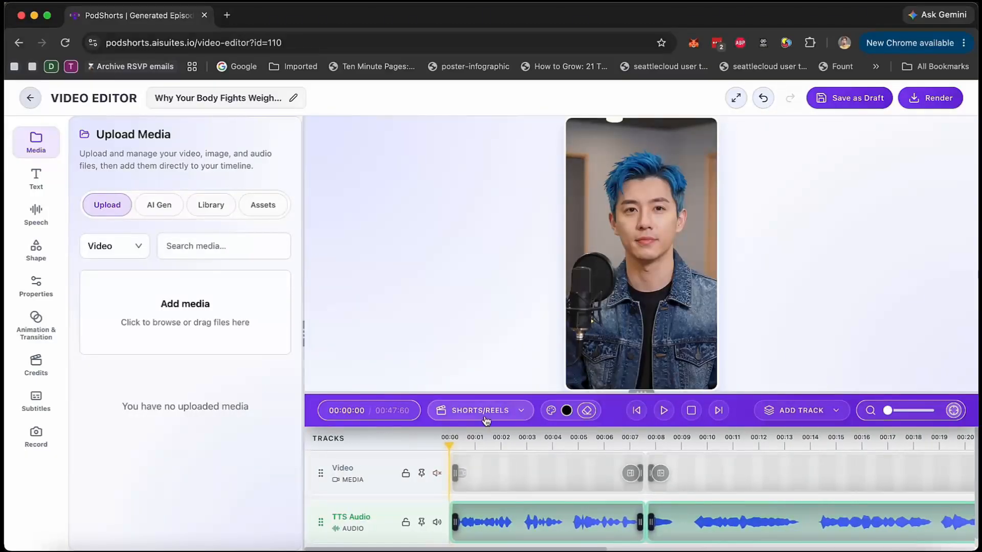
left_click(508, 415)
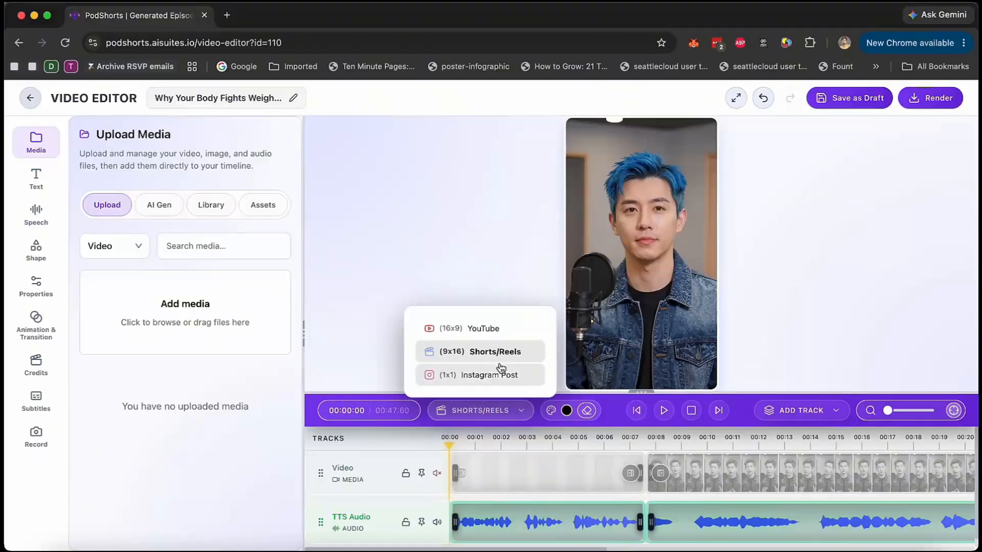
left_click(504, 414)
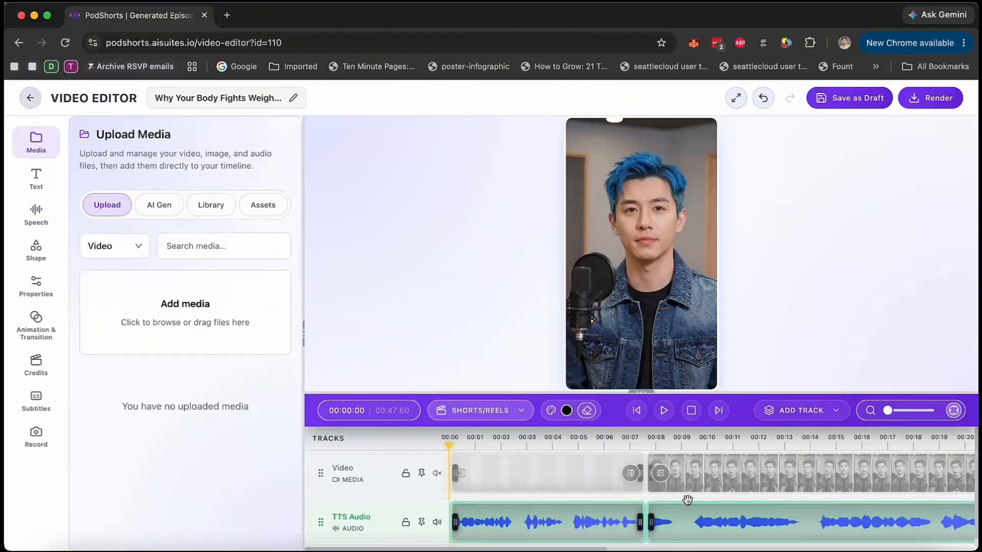
left_click(514, 424)
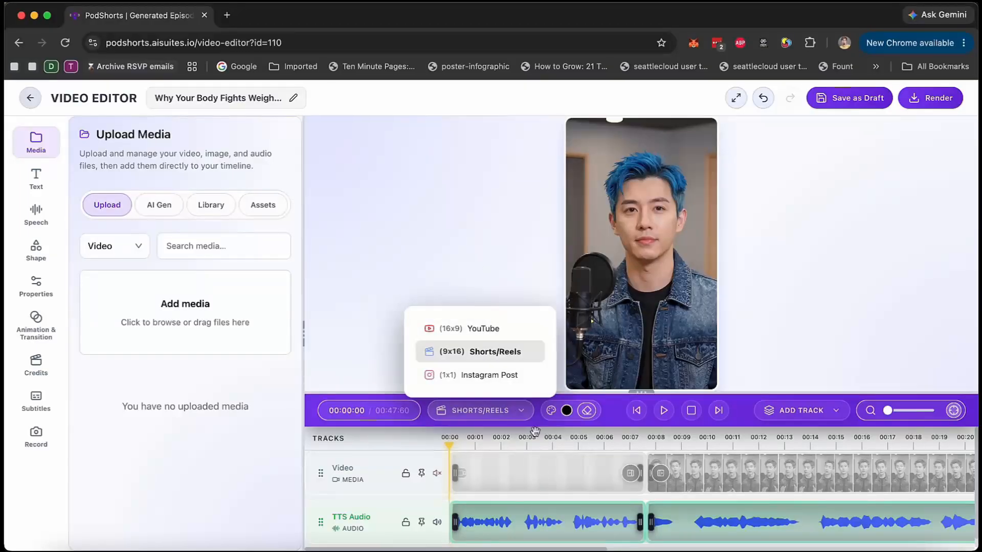
Preview the short from its beginning and again from about 39 seconds, where the second speaker talks.
left_click(664, 411)
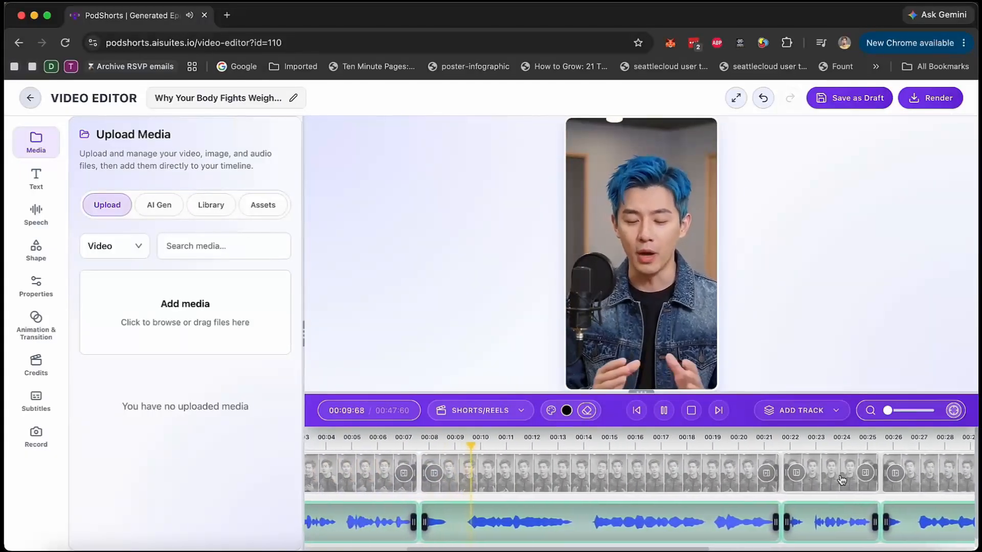
left_click(668, 413)
scroll(725, 490, "right", 10)
left_click(657, 440)
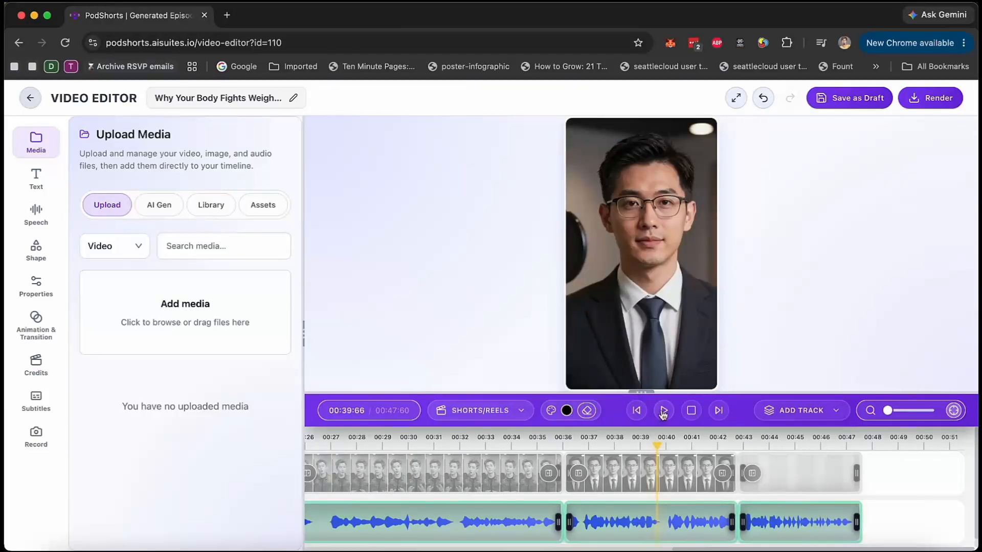
left_click(663, 411)
left_click(664, 412)
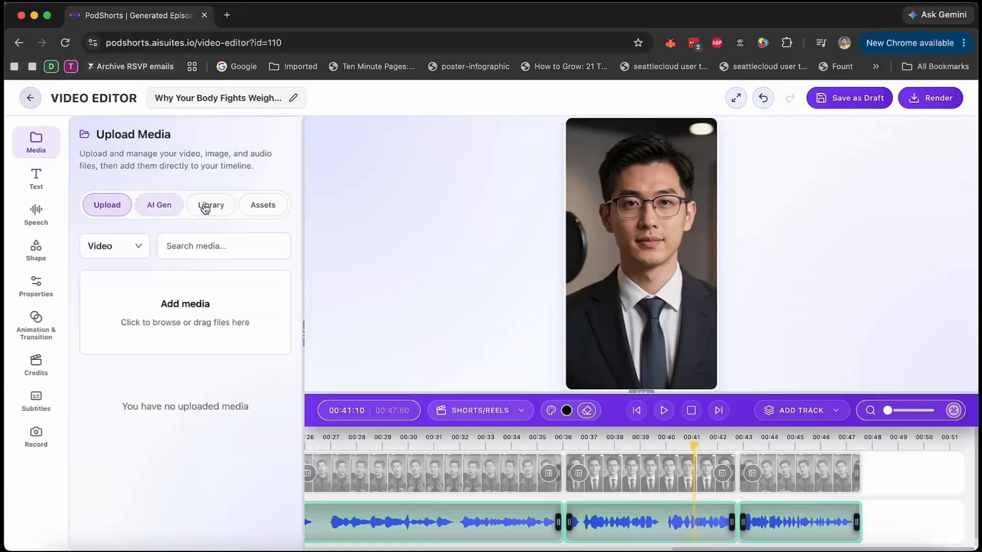
Examine the editor's AI media generation, text, AI and ElevenLabs speech, shape and properties tools.
left_click(160, 214)
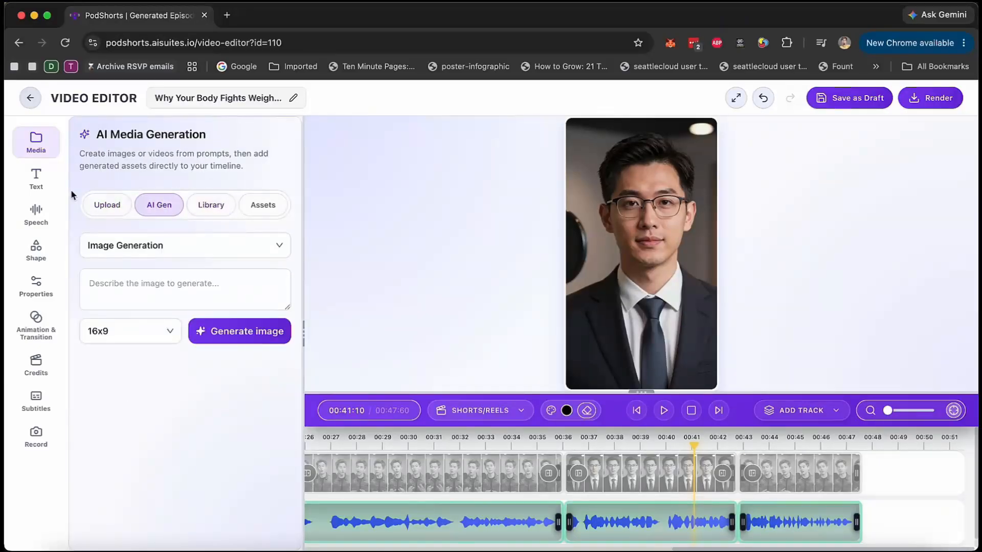
left_click(36, 179)
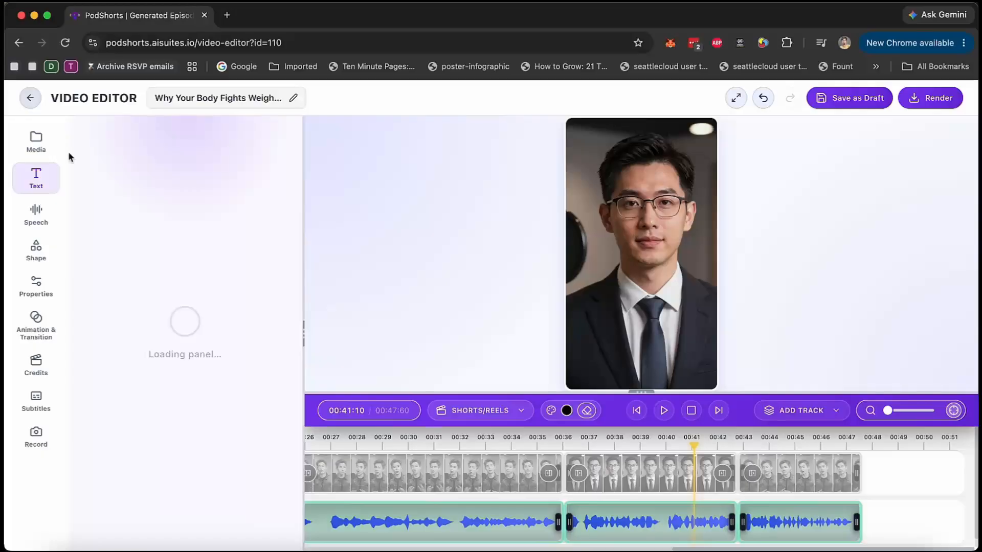
left_click(36, 214)
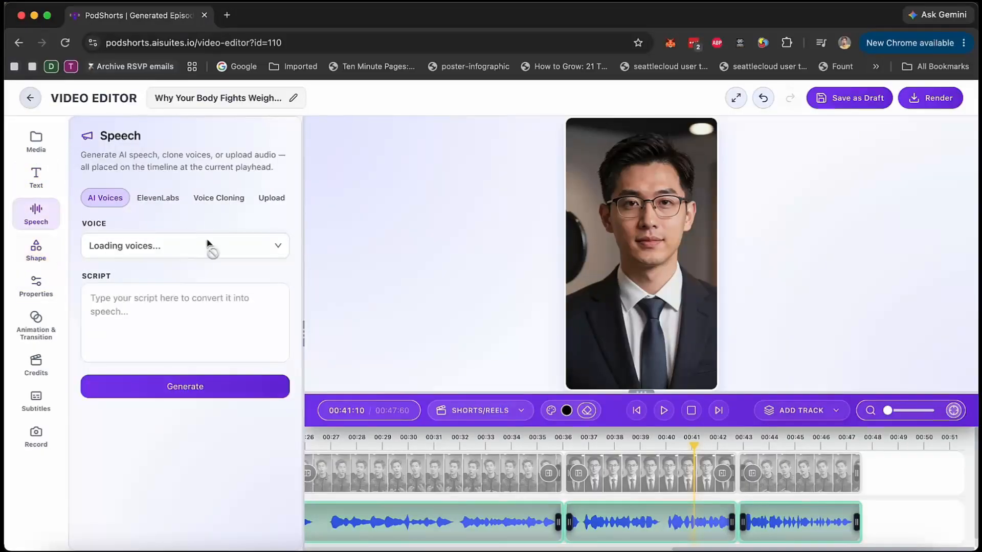
left_click(162, 198)
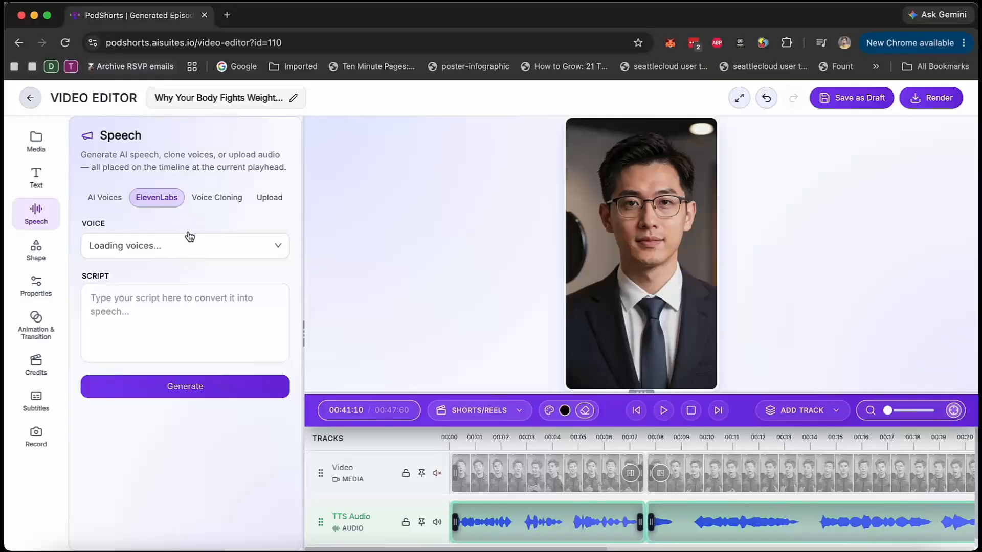
left_click(41, 258)
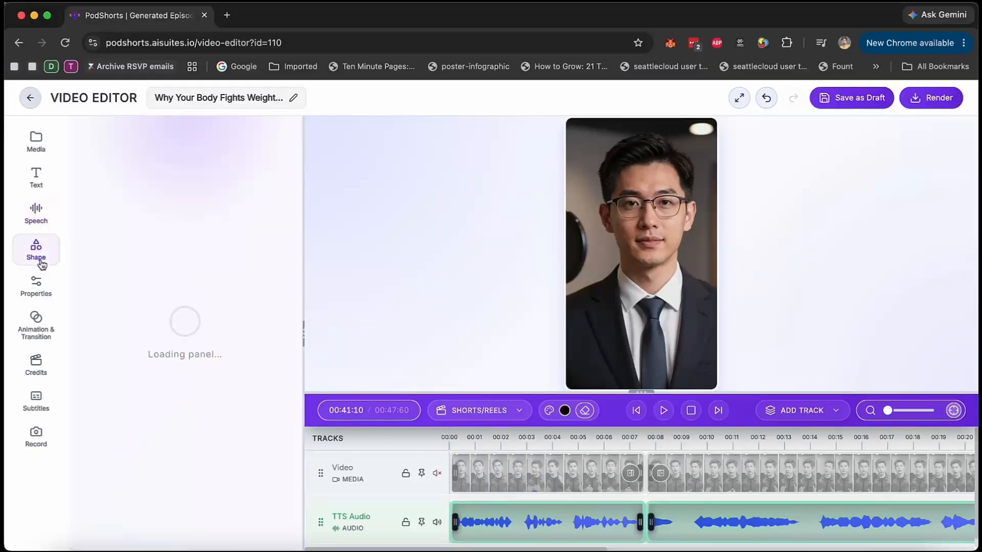
left_click(36, 286)
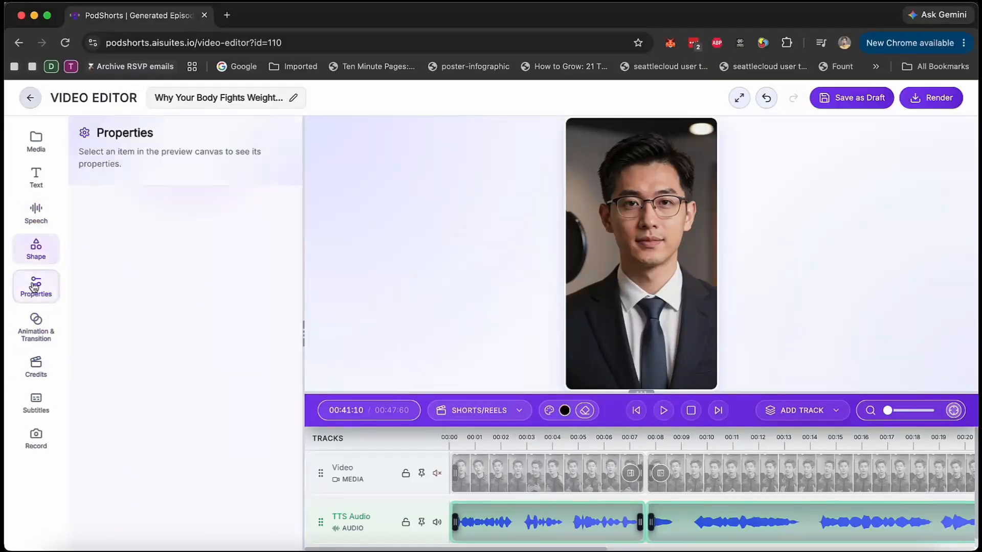
Select the first video clip and examine its transition and animation settings.
left_click(36, 324)
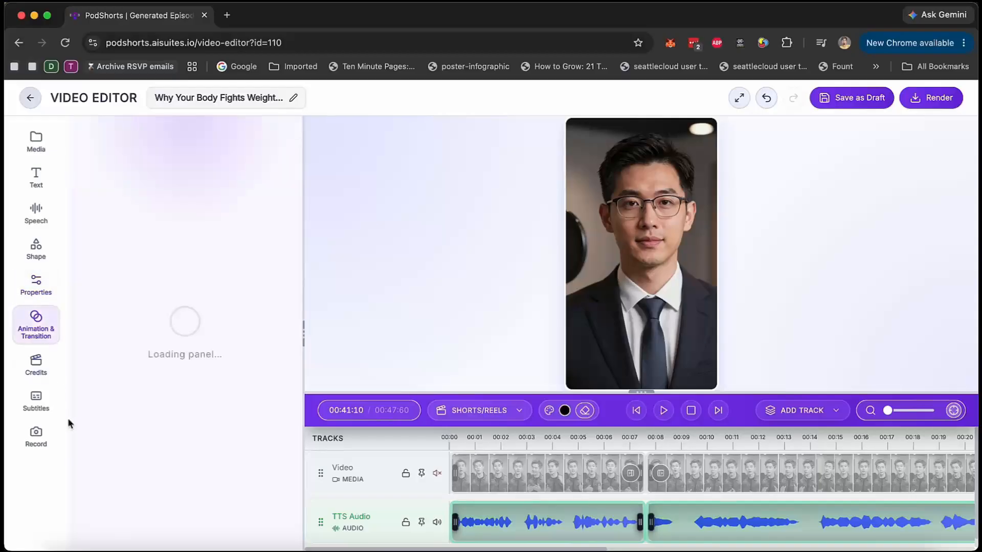
left_click(557, 480)
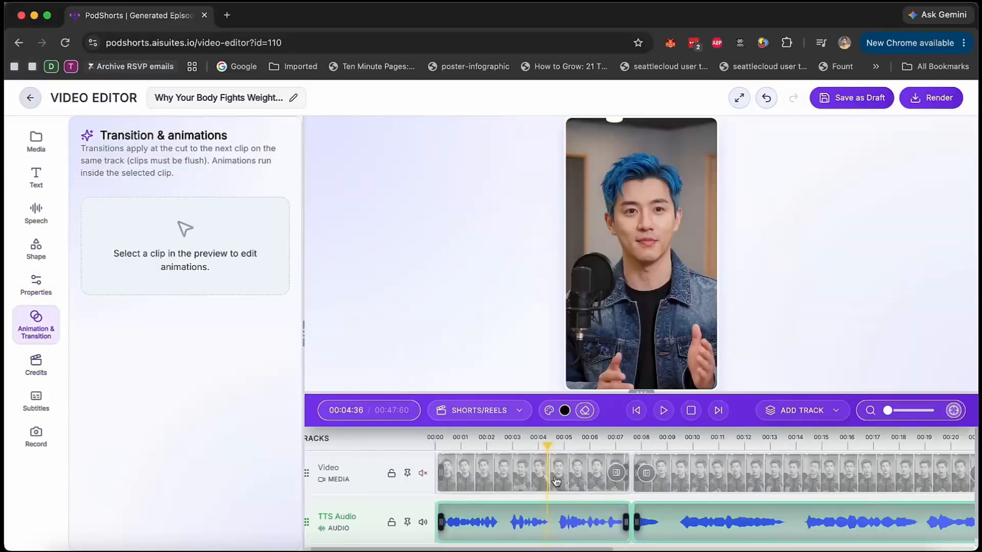
left_click(555, 477)
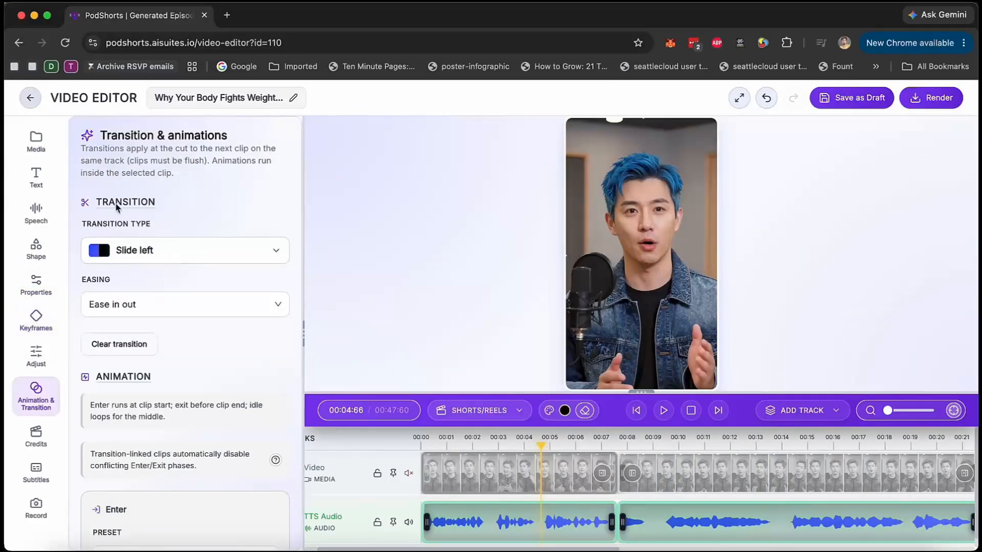
scroll(103, 389, "down", 6)
Check the credits tool and examine the subtitle style options, including caption presets, typography and background.
left_click(35, 436)
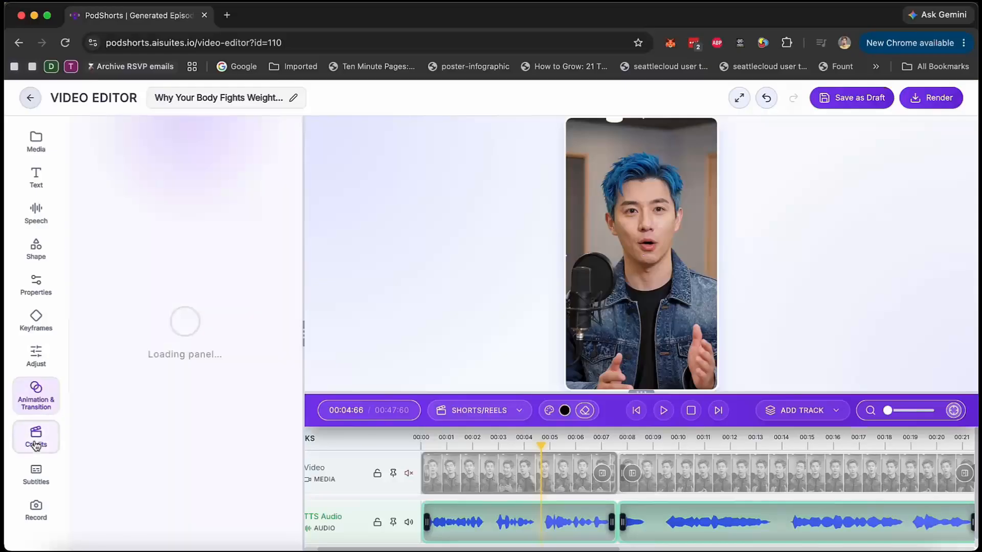
left_click(33, 471)
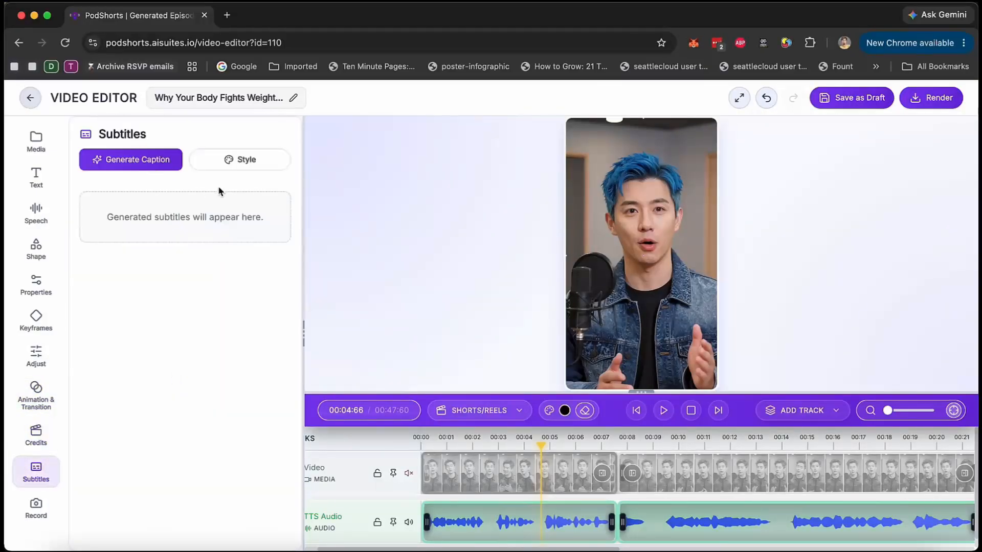
left_click(248, 162)
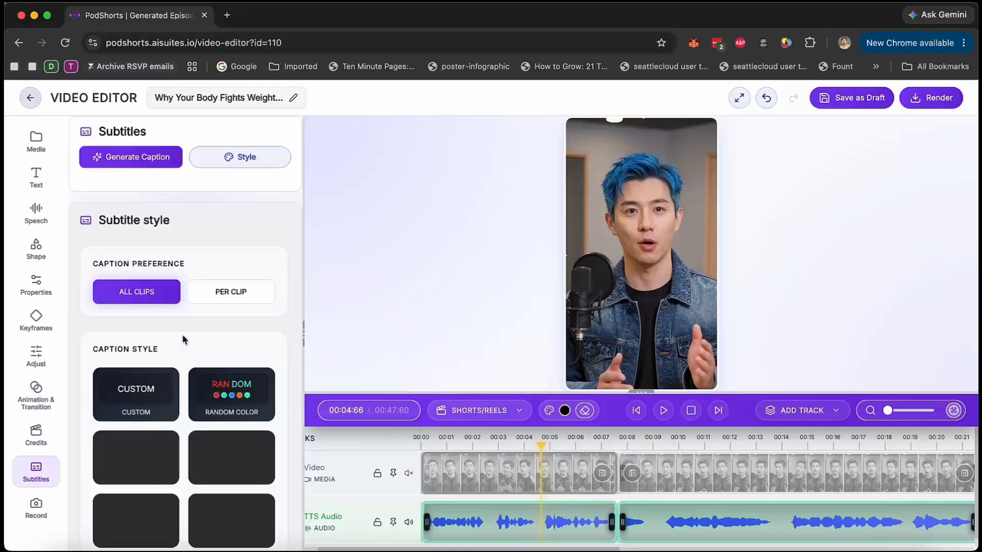
scroll(164, 449, "down", 5)
scroll(164, 449, "down", 15)
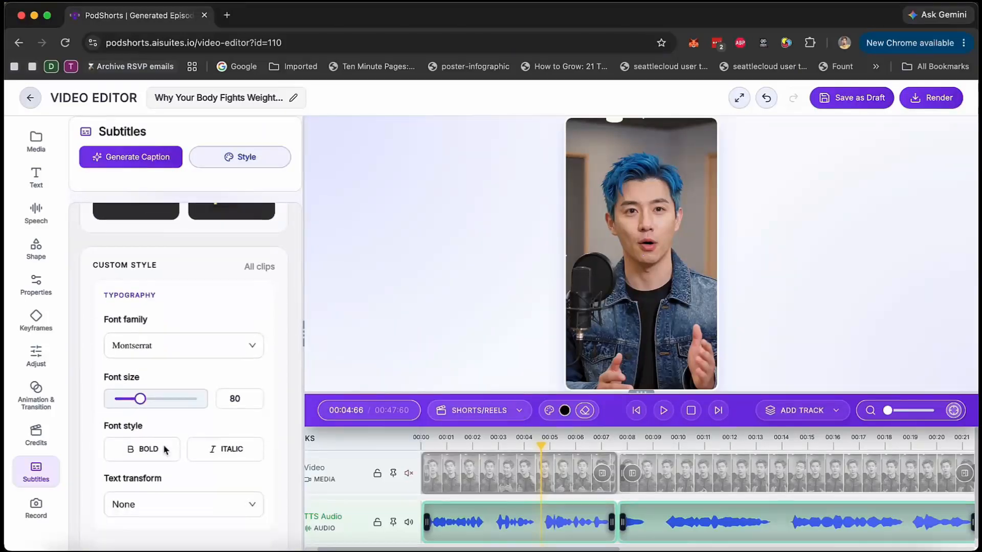
scroll(164, 448, "up", 7)
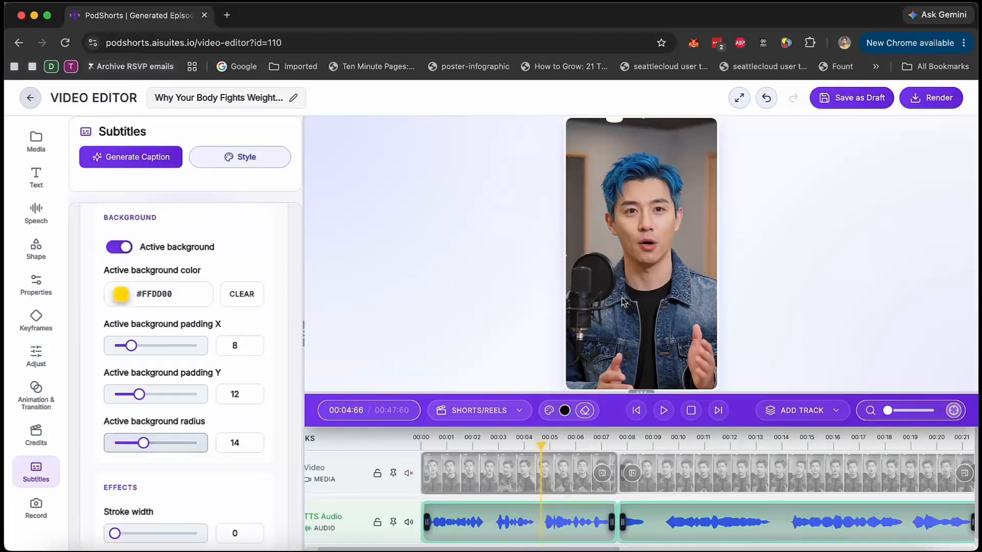
Check the camera and microphone recording options, and render the short.
left_click(34, 506)
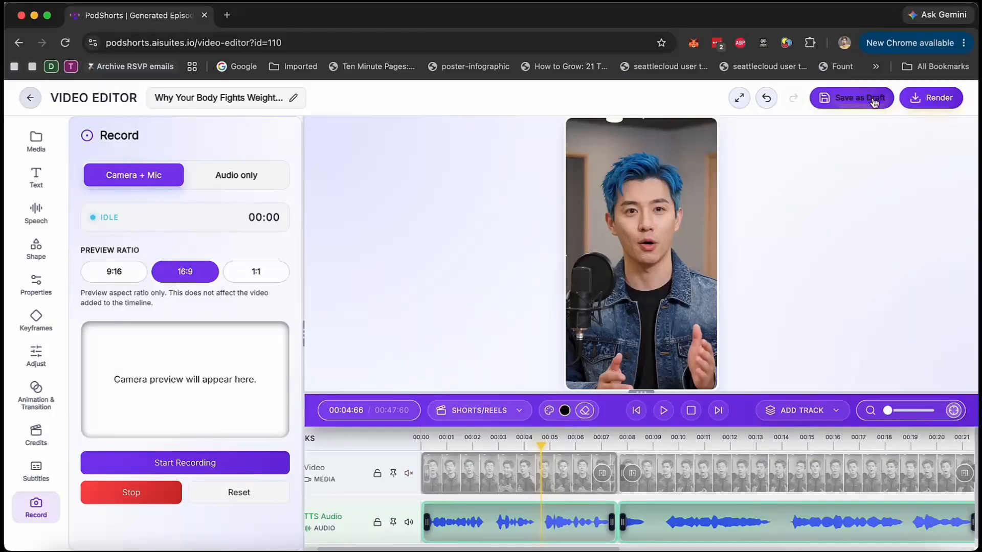
left_click(929, 103)
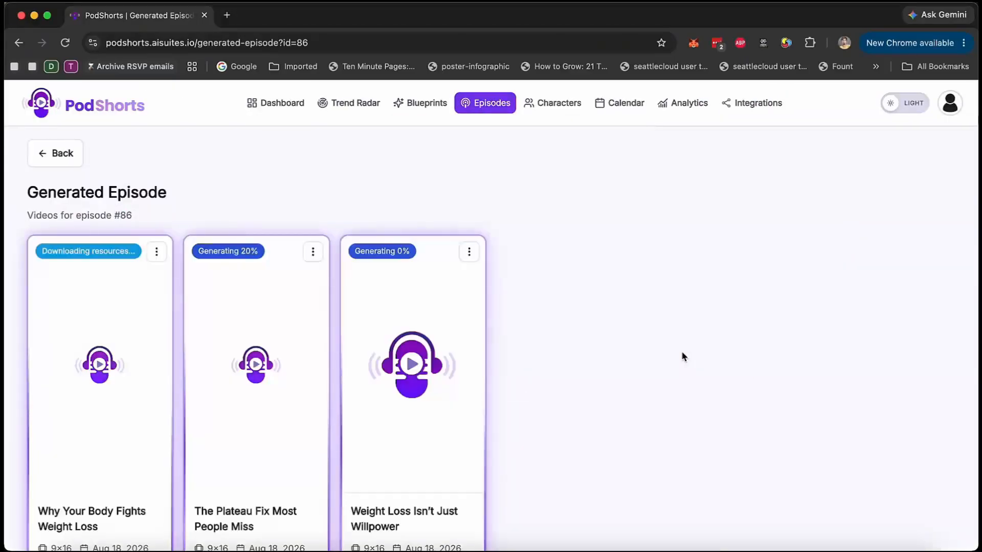
Examine the calendar's new schedule form for the weight loss episode, including its content, date and integration options, and close it without scheduling.
left_click(621, 109)
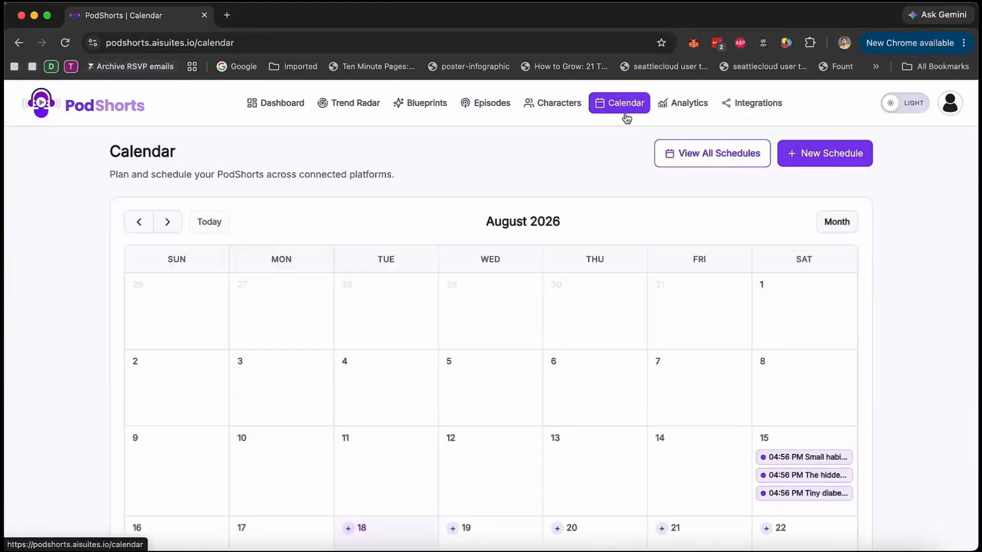
left_click(820, 161)
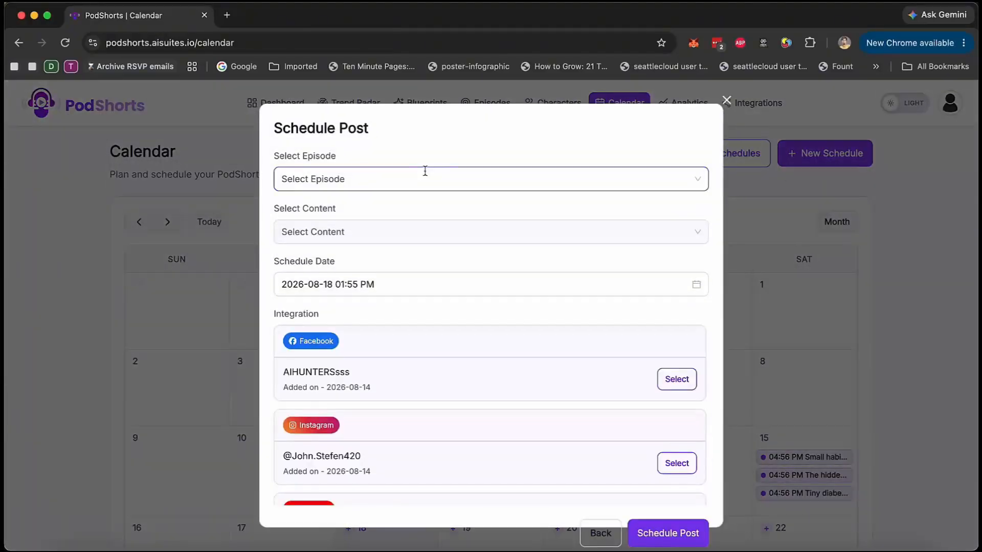
left_click(423, 178)
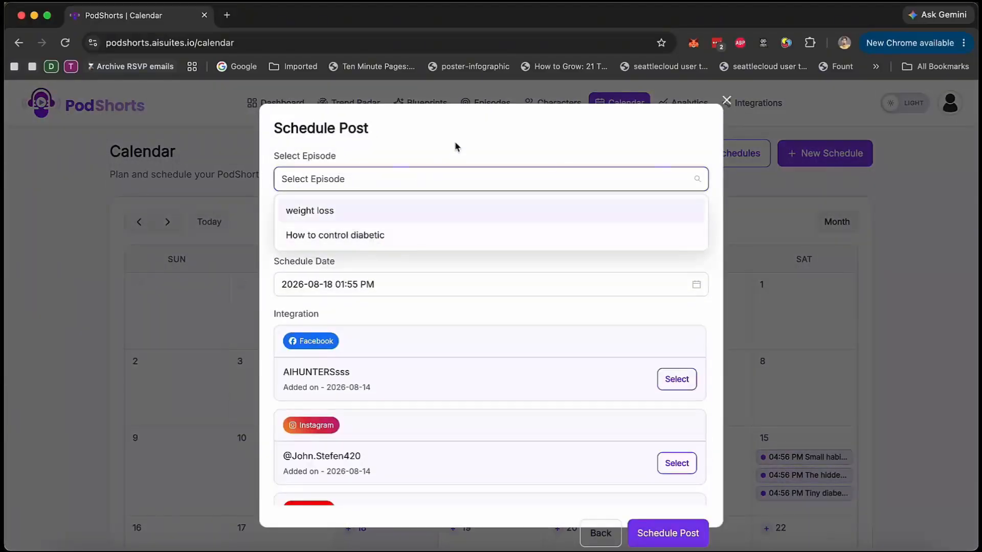
left_click(371, 217)
left_click(439, 231)
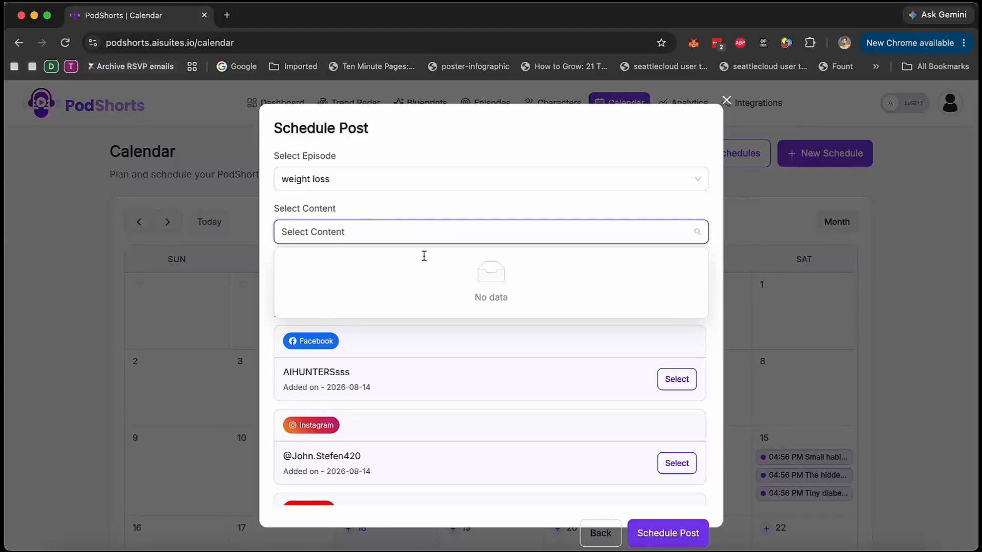
left_click(424, 207)
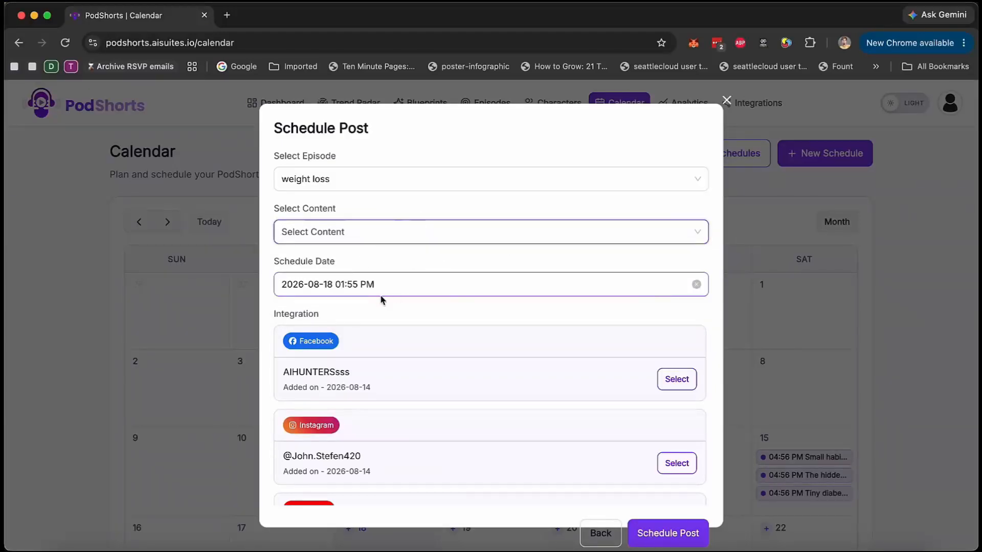
scroll(547, 364, "down", 3)
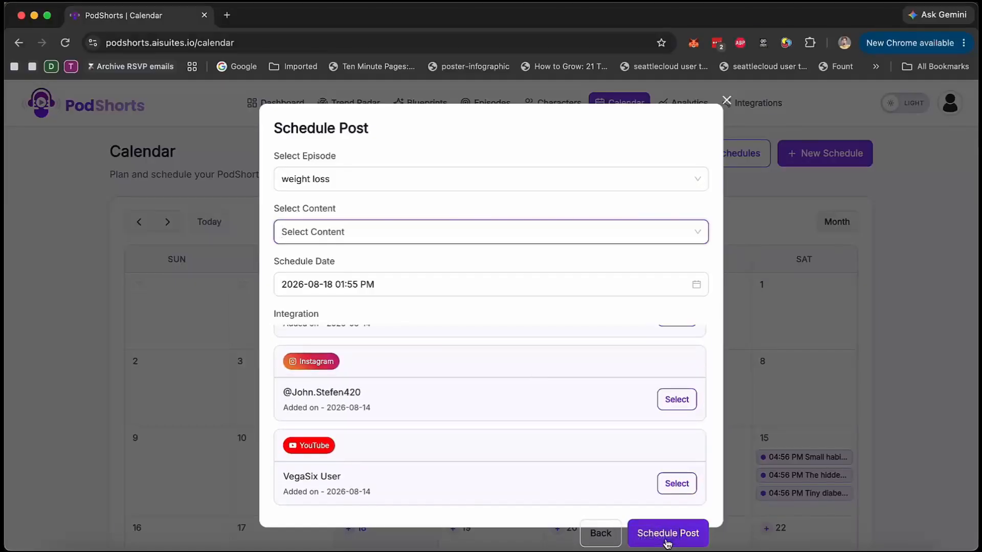
left_click(727, 103)
Review the August 2026 calendar and its scheduled posts.
scroll(646, 367, "down", 5)
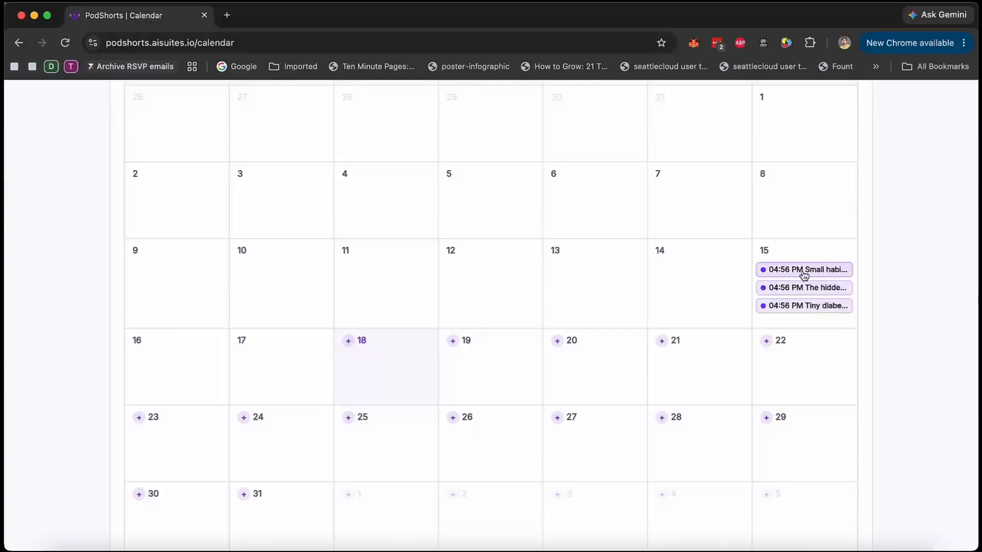
scroll(782, 316, "up", 1)
scroll(782, 316, "up", 4)
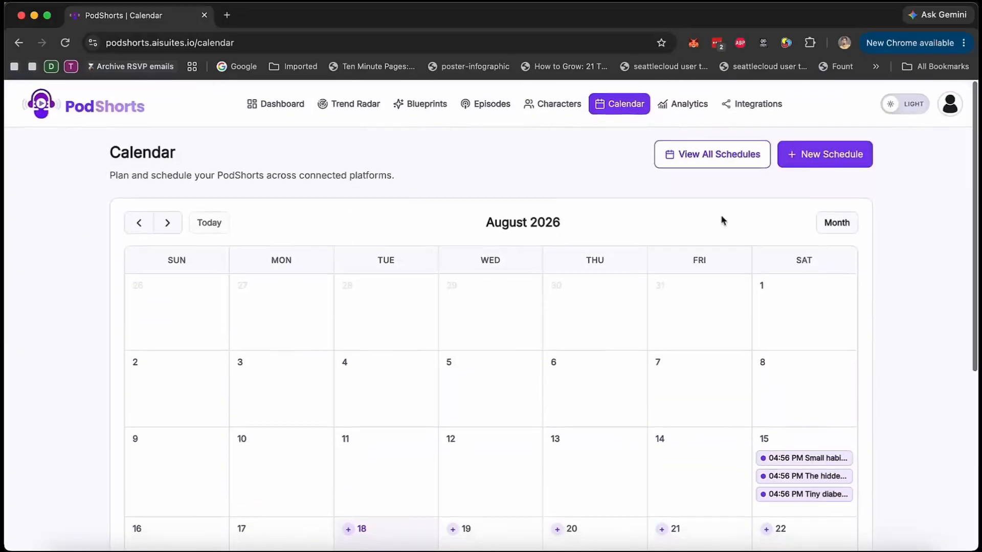
Review the saved characters and the analytics for platform performance, engagement mix, individual videos and all posts.
left_click(583, 104)
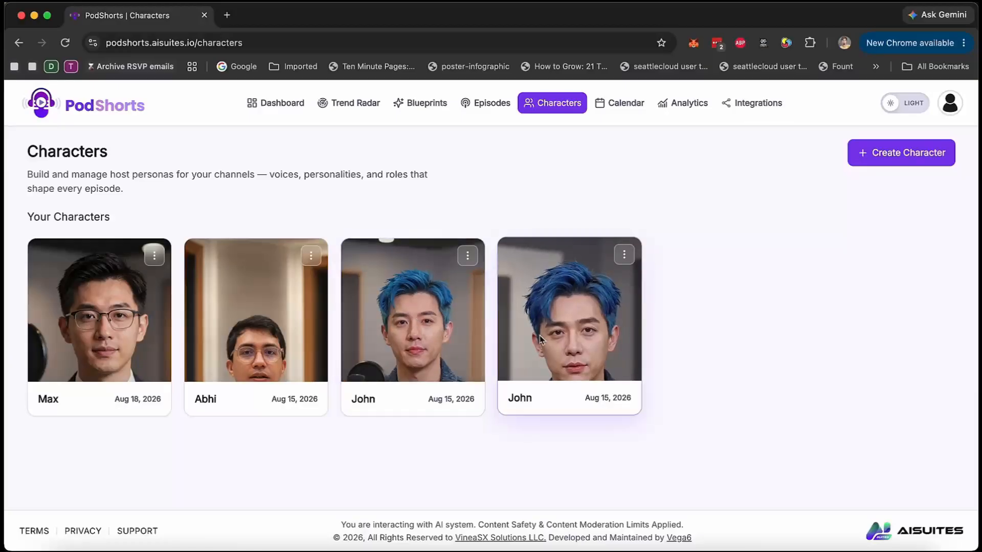
left_click(688, 104)
scroll(426, 310, "down", 5)
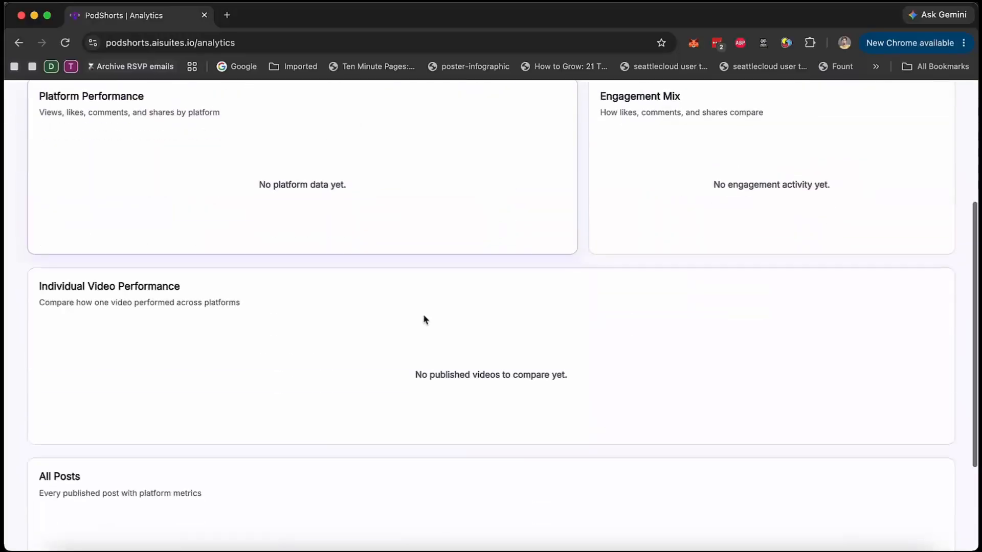
scroll(424, 319, "down", 1)
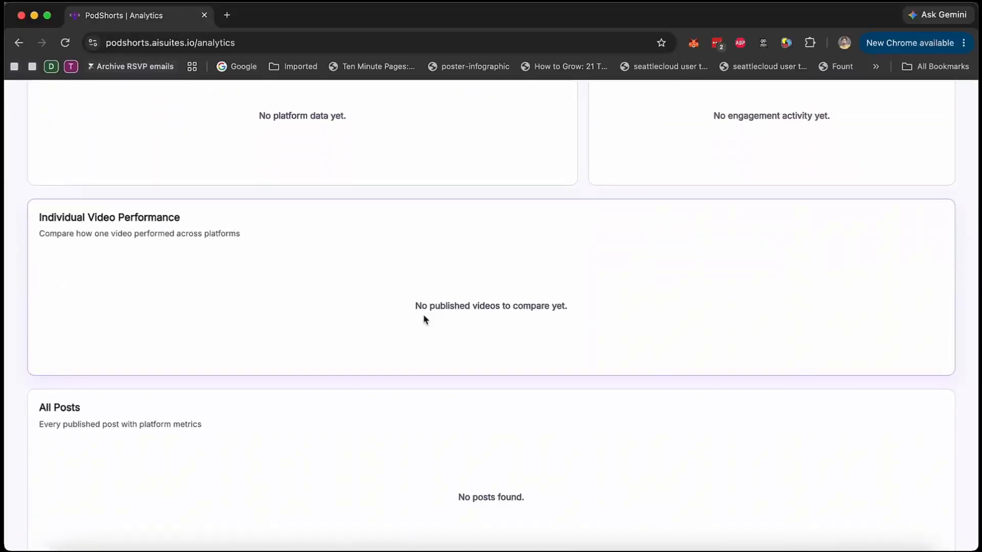
scroll(423, 320, "up", 6)
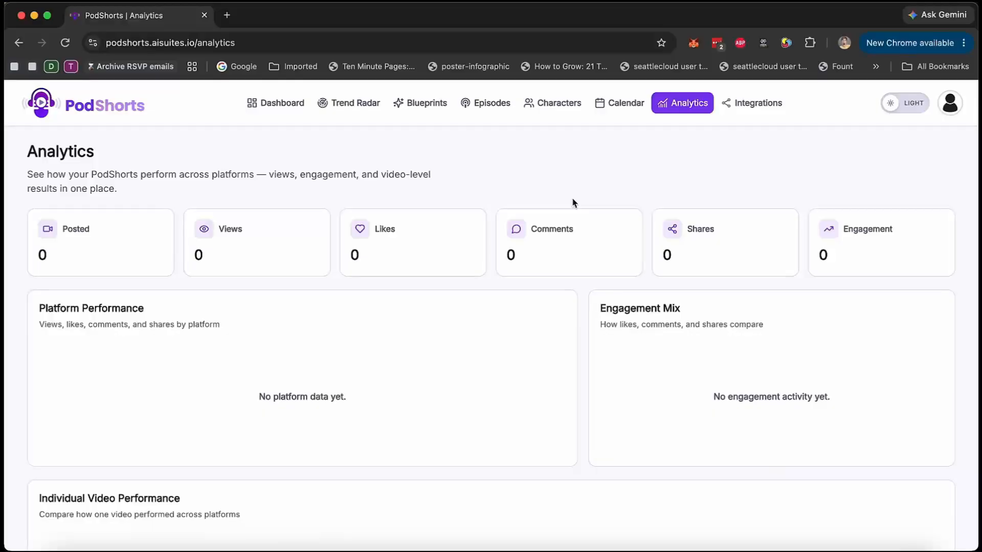
Check the connected social accounts and the Eleven Labs voiceover integration.
left_click(751, 105)
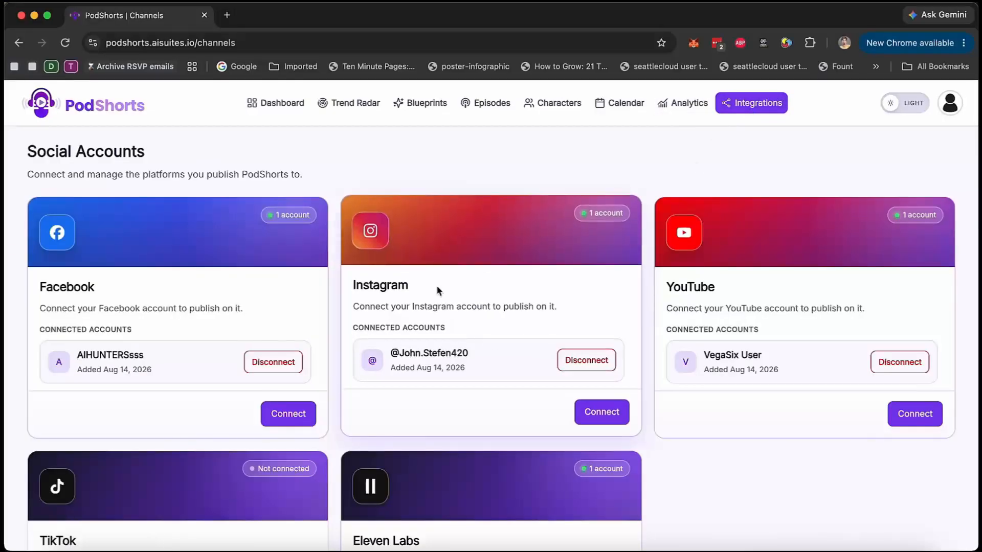
scroll(437, 290, "down", 4)
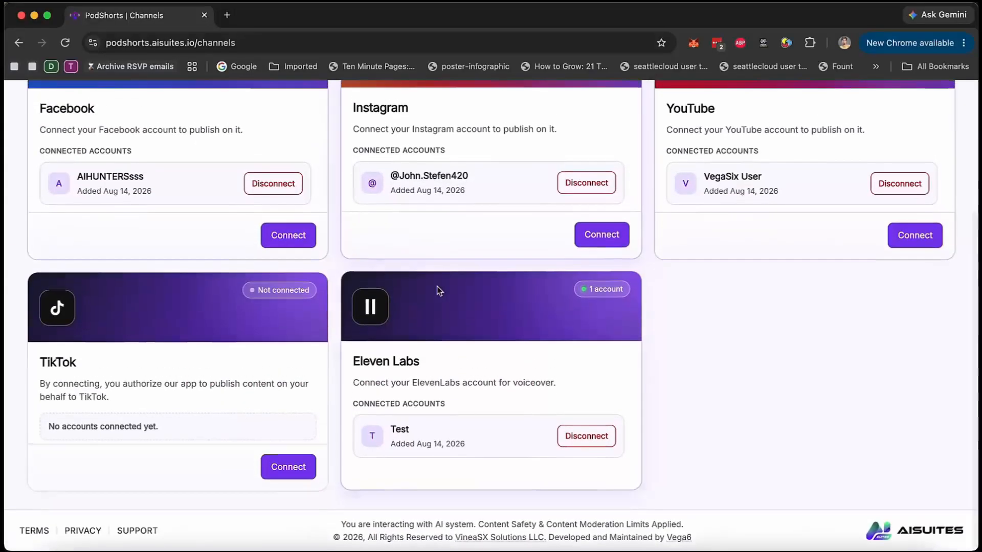
scroll(478, 326, "up", 4)
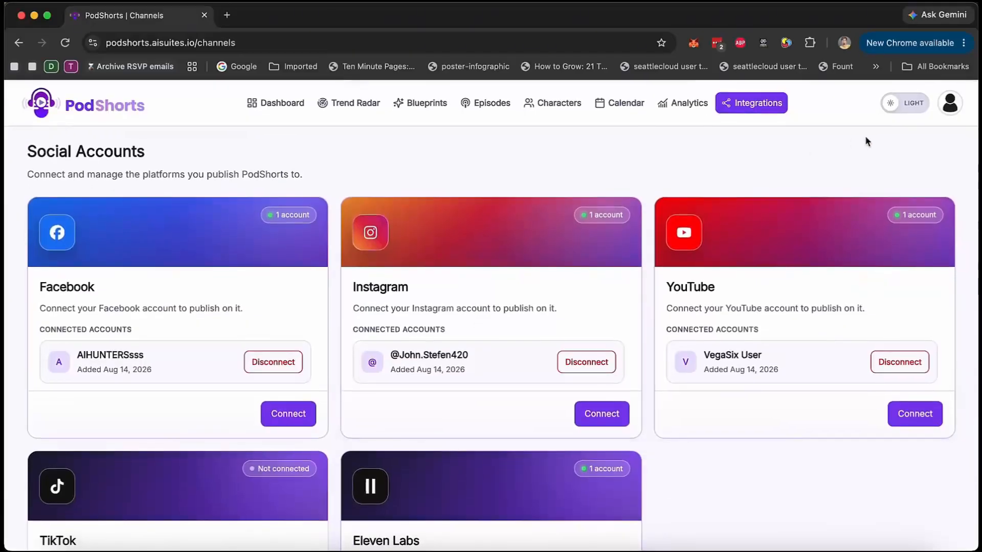
Check the rendering progress of the weight loss episode's shorts, and review the dashboard's recent episodes and videos.
left_click(481, 106)
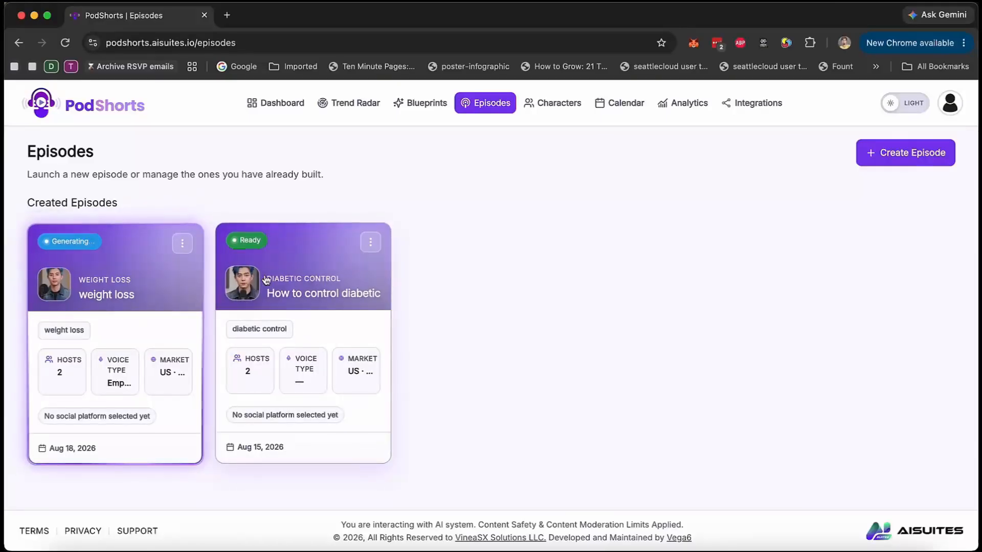
left_click(160, 285)
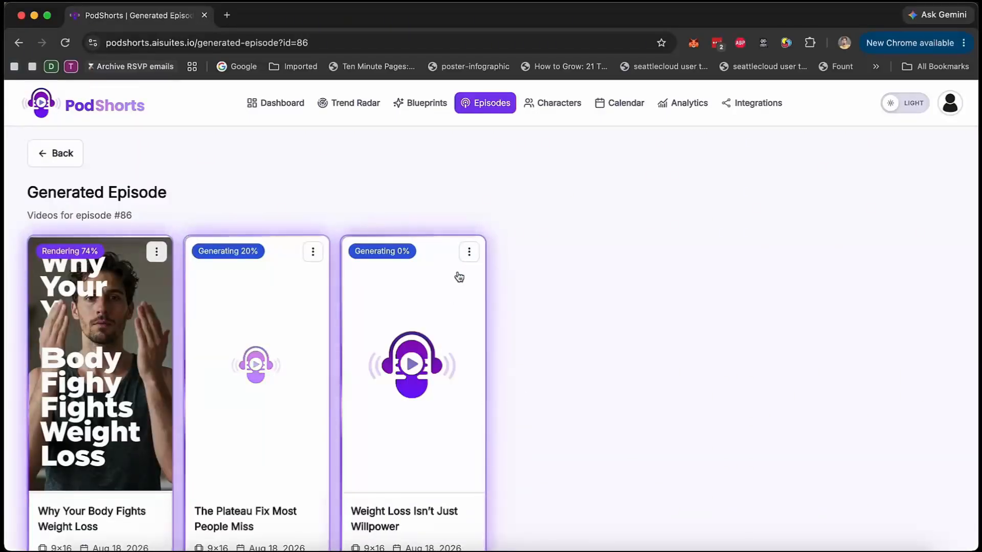
left_click(284, 113)
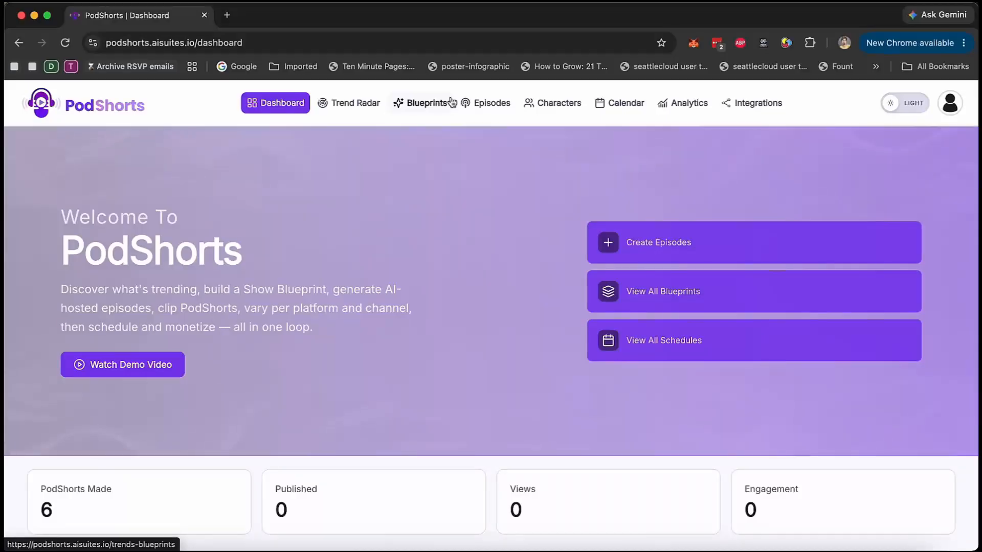
scroll(517, 335, "down", 10)
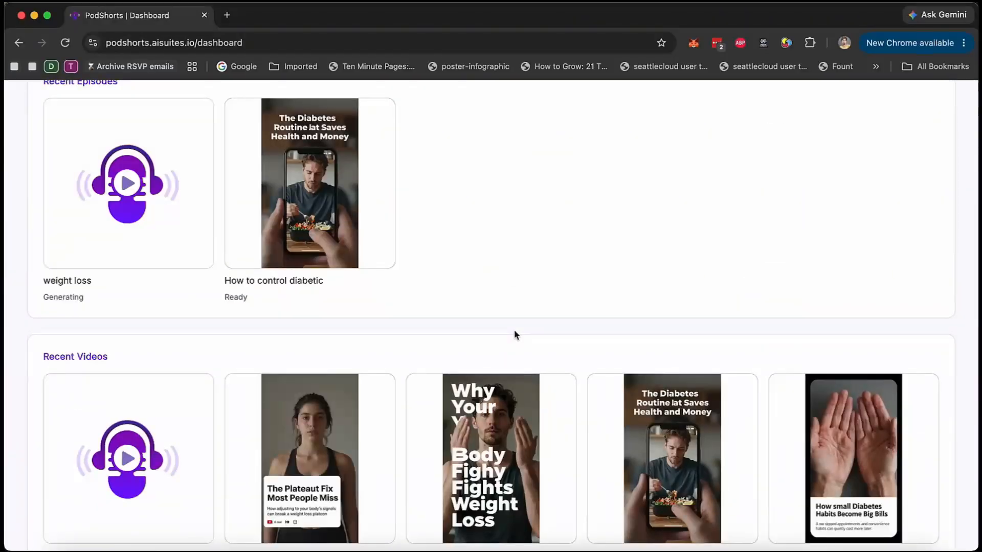